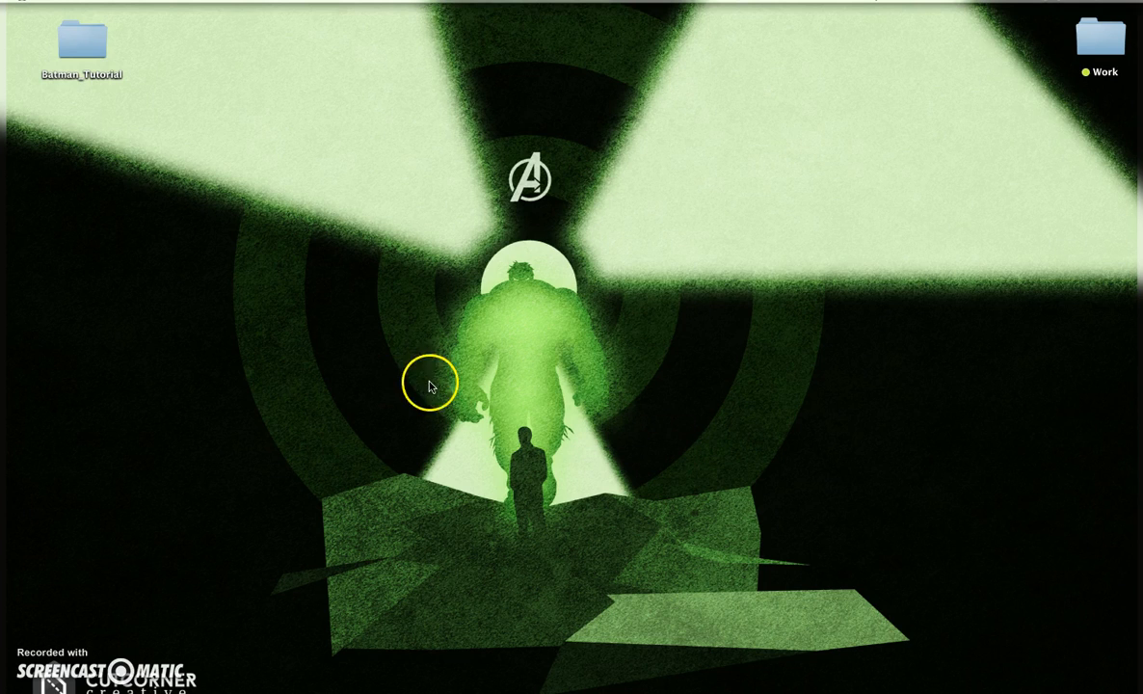
Check the contents of the Batman_Tutorial folder and look over the design tips and tutorials page on cutcorner.co.uk.
{"action": "double_click", "coordinate": [87, 52]}
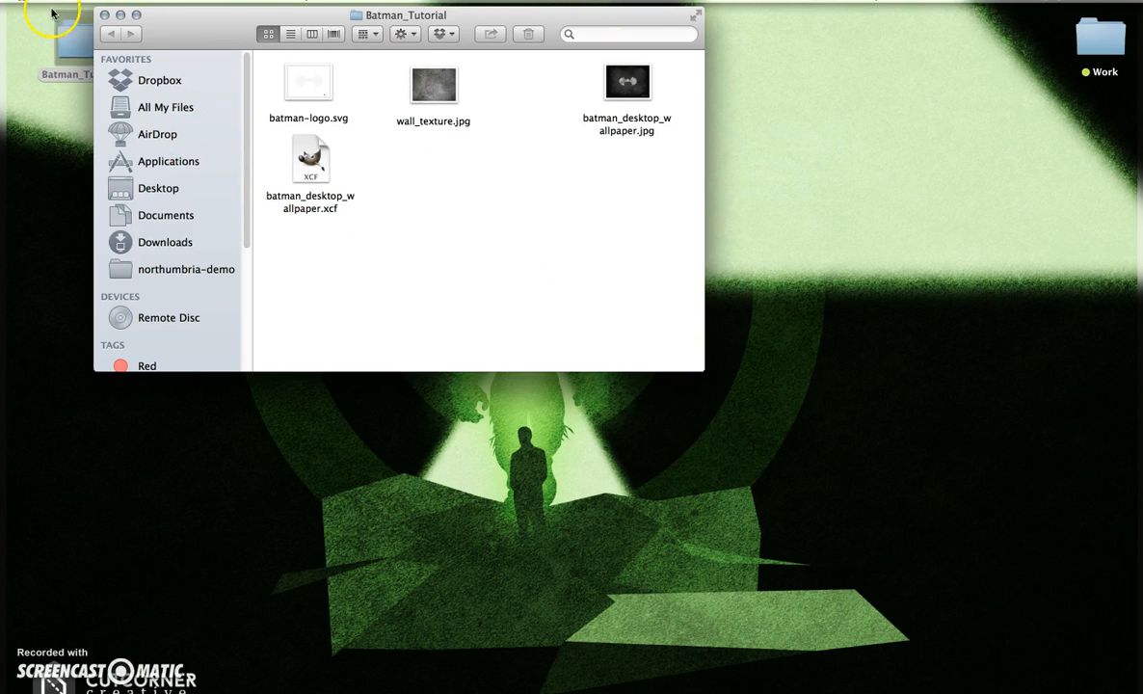
{"action": "left_click", "coordinate": [105, 14]}
{"action": "mouse_move", "coordinate": [720, 665]}
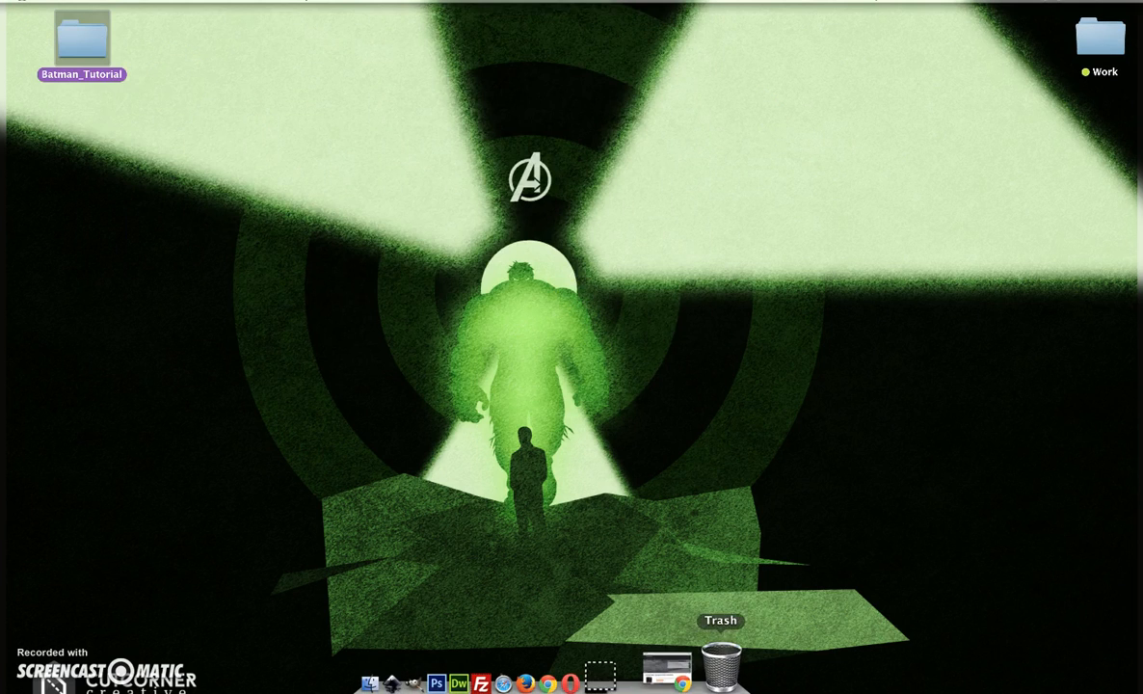
{"action": "left_click", "coordinate": [669, 666]}
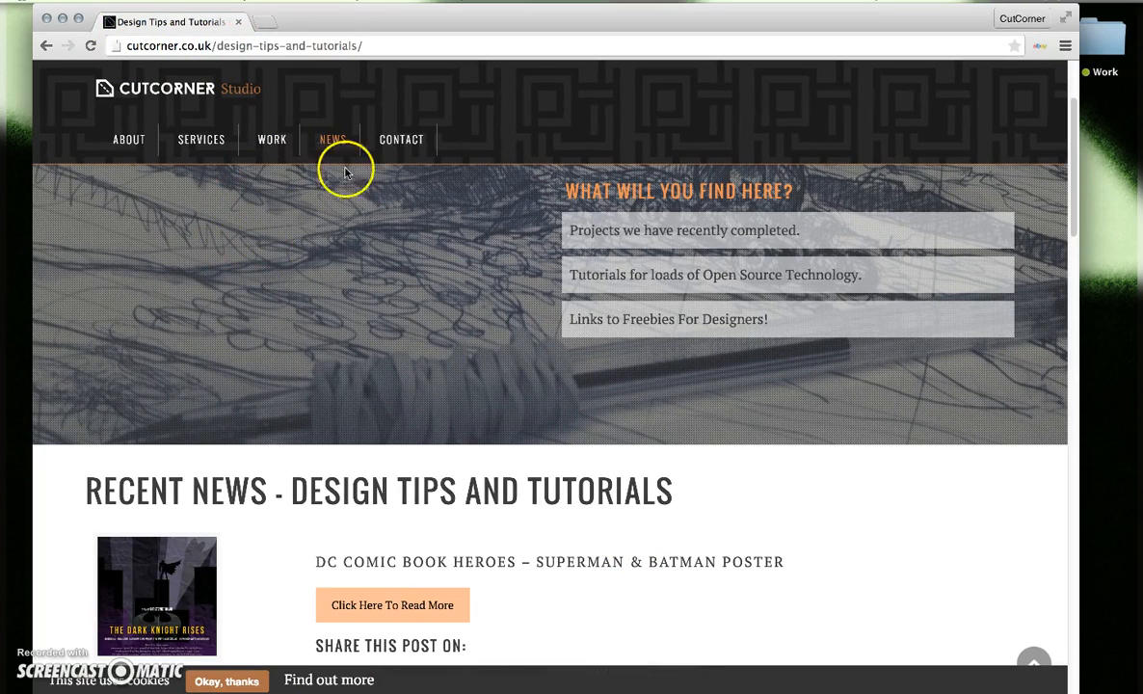
{"action": "scroll", "coordinate": [499, 238], "scroll_direction": "down", "scroll_amount": 1}
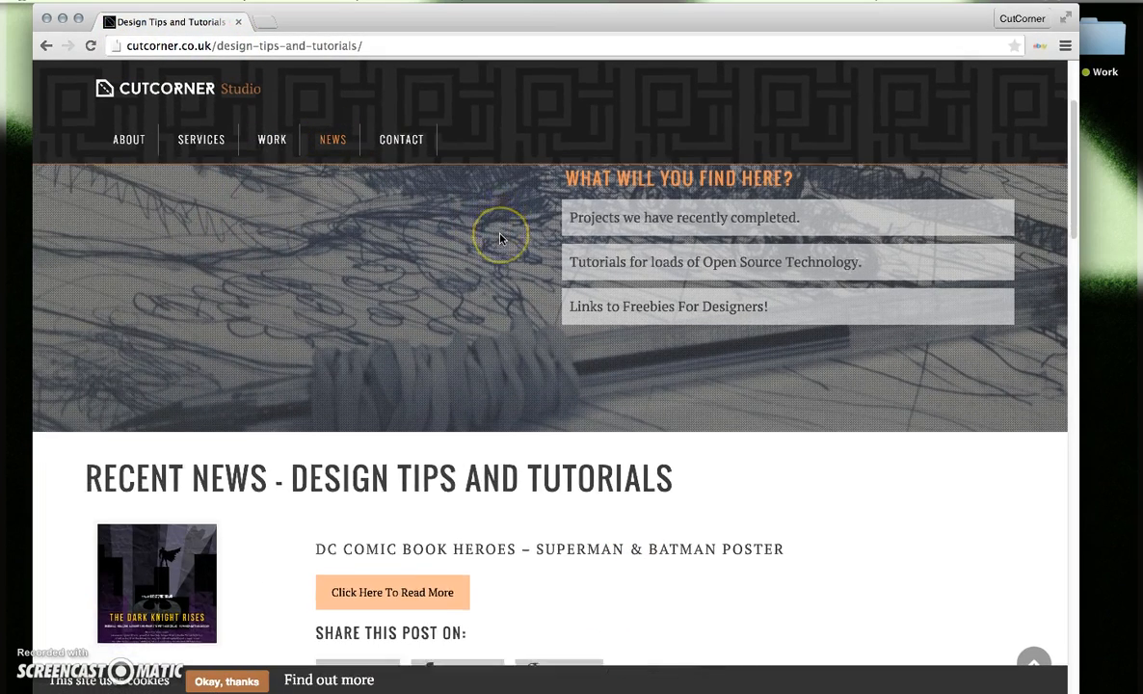
{"action": "scroll", "coordinate": [499, 238], "scroll_direction": "down", "scroll_amount": 3}
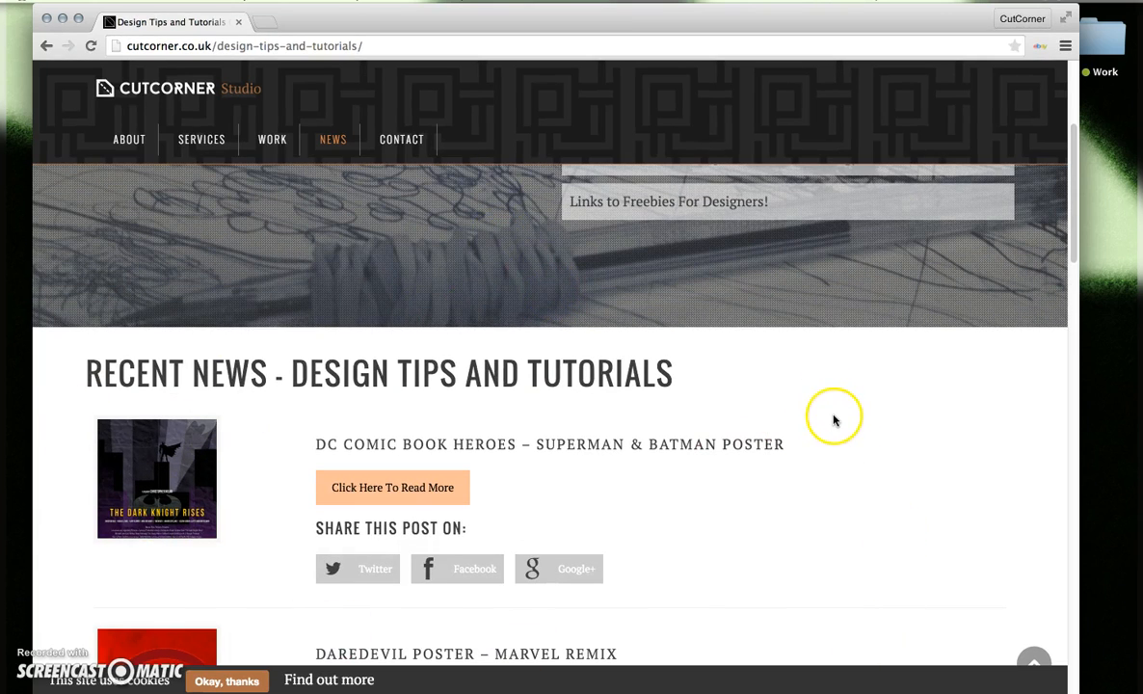
{"action": "scroll", "coordinate": [849, 434], "scroll_direction": "up", "scroll_amount": 5}
{"action": "scroll", "coordinate": [790, 395], "scroll_direction": "up", "scroll_amount": 1}
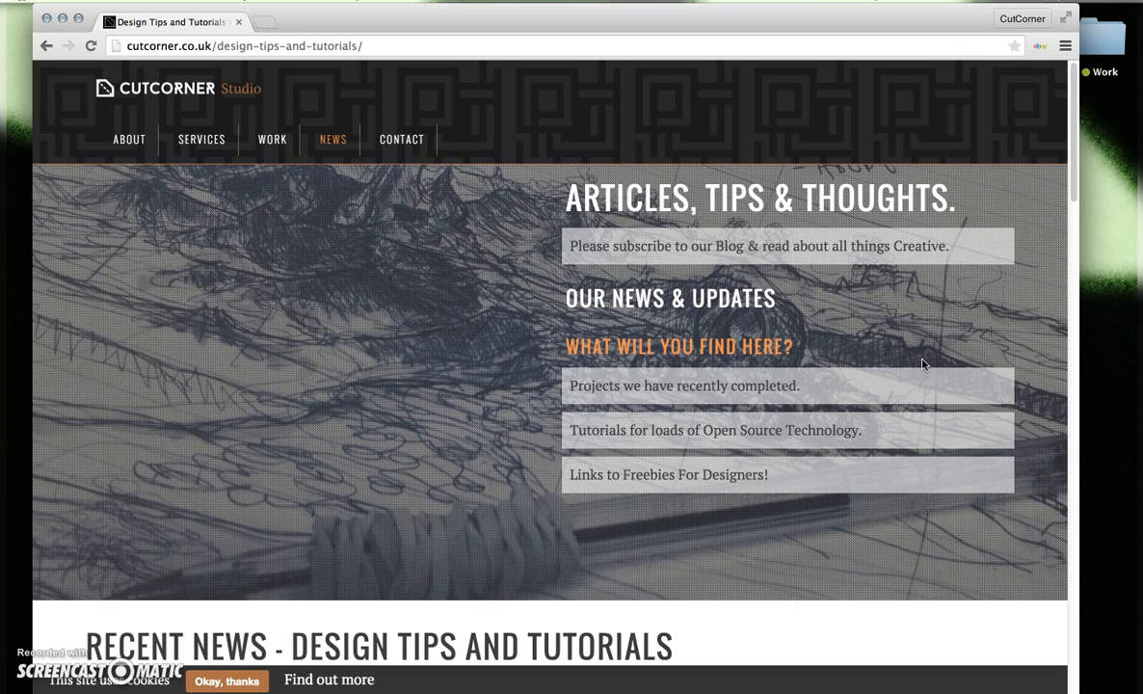
{"action": "left_click", "coordinate": [63, 19]}
{"action": "left_click", "coordinate": [81, 59]}
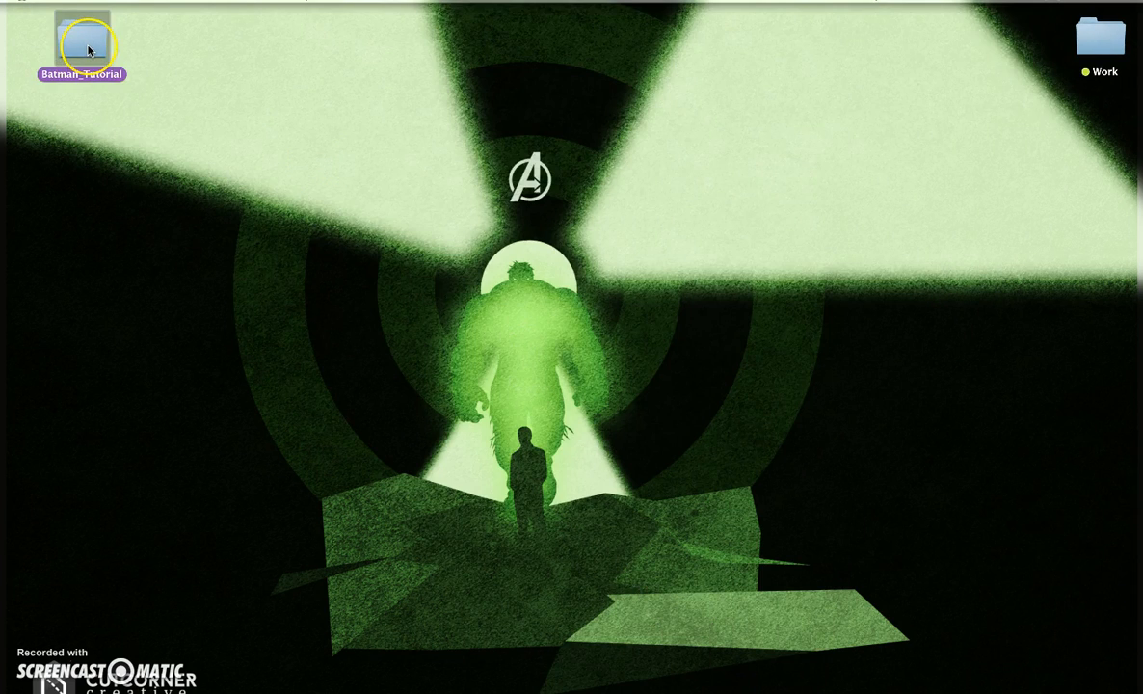
Open wall_texture.jpg from the Batman_Tutorial folder in GIMP and place the image window clear of the Toolbox.
{"action": "double_click", "coordinate": [88, 51]}
{"action": "left_click", "coordinate": [487, 98]}
{"action": "left_click_drag", "start_coordinate": [469, 17], "coordinate": [401, 29]}
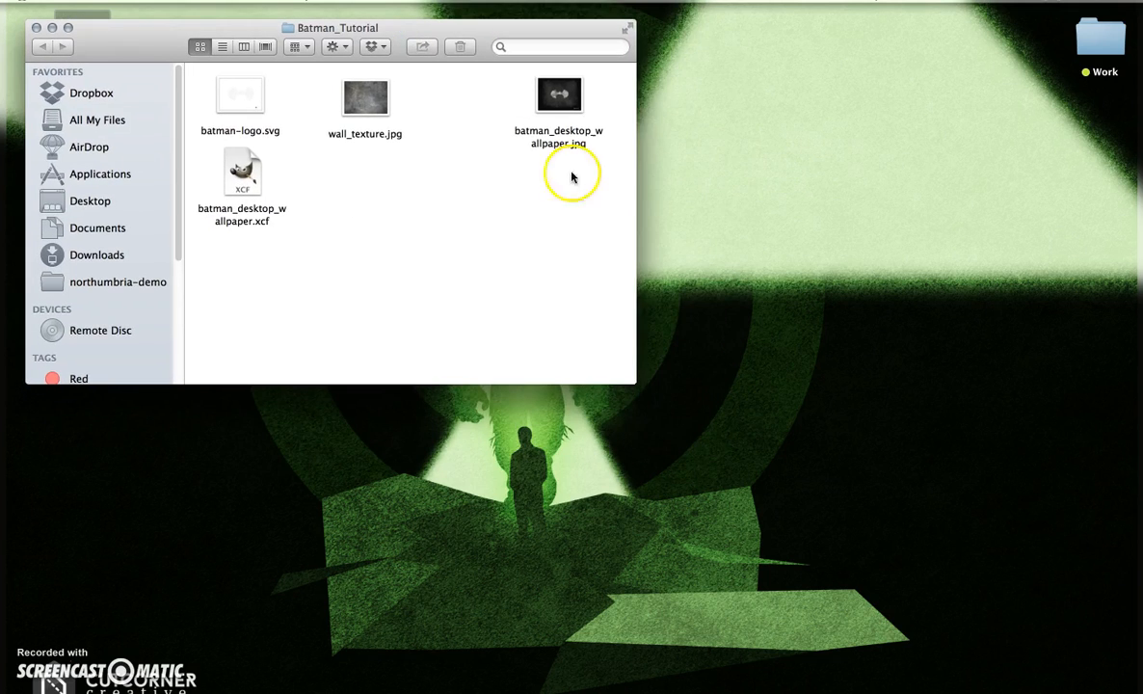
{"action": "left_click", "coordinate": [378, 102]}
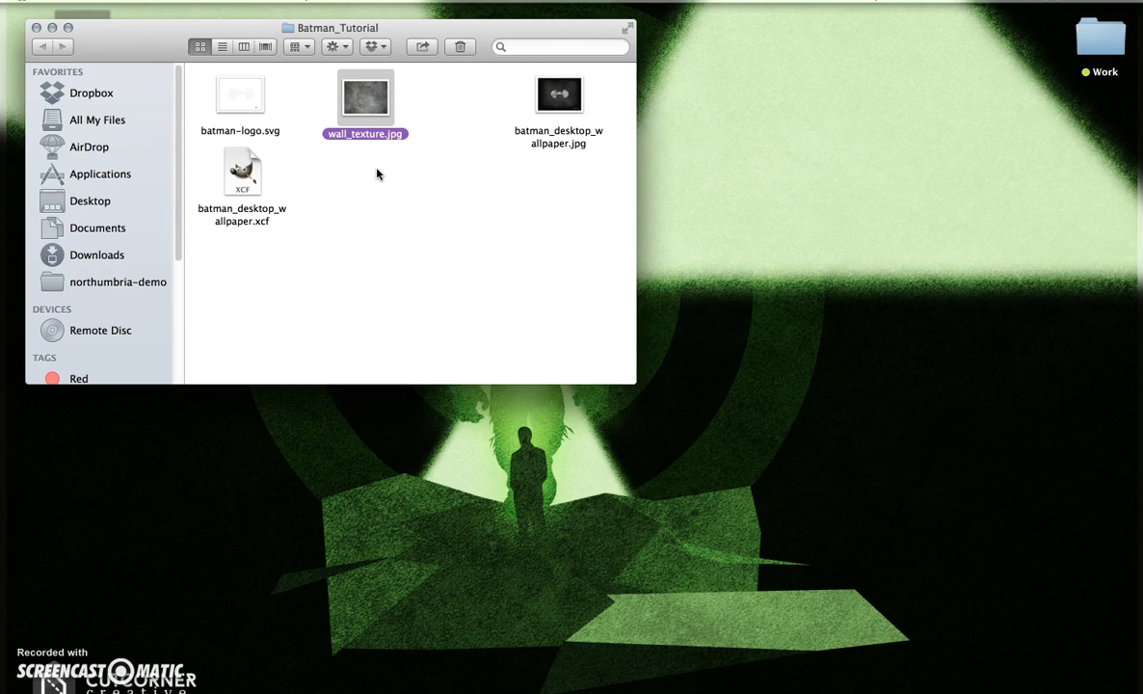
{"action": "right_click", "coordinate": [377, 103]}
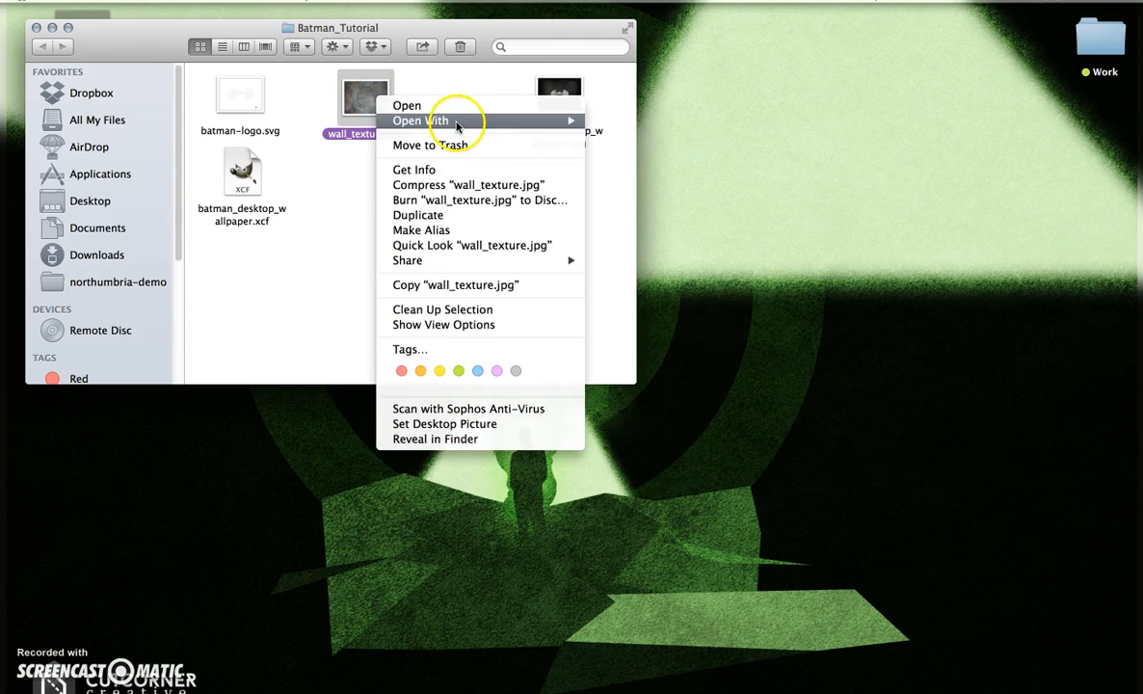
{"action": "mouse_move", "coordinate": [482, 119]}
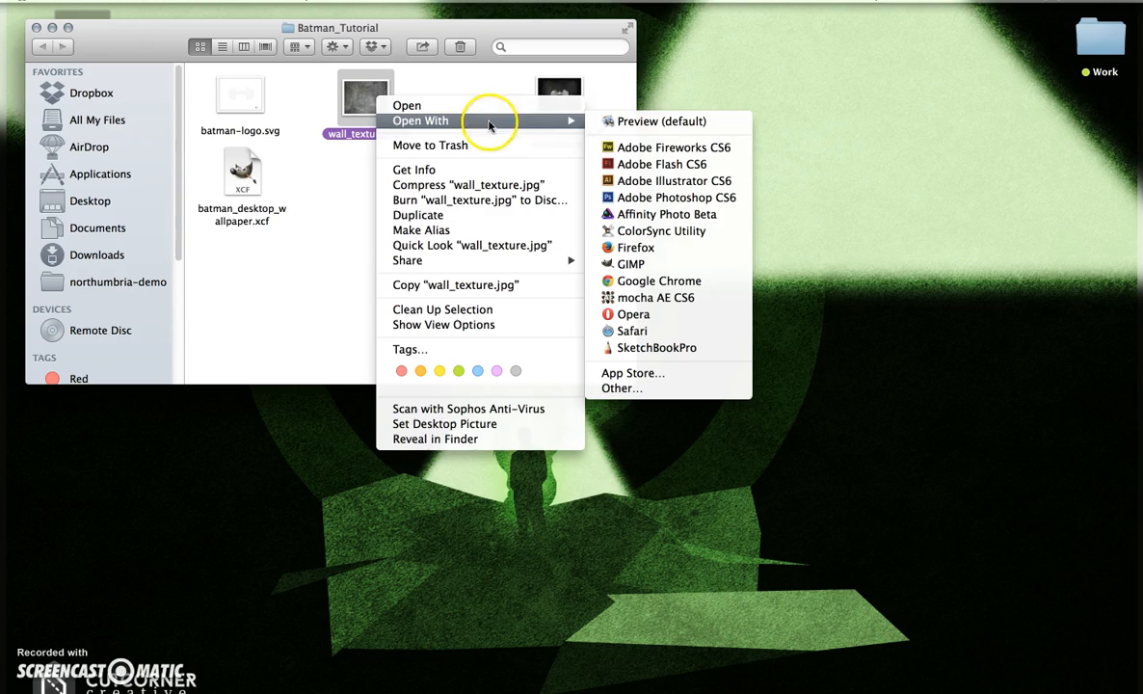
{"action": "left_click", "coordinate": [658, 264]}
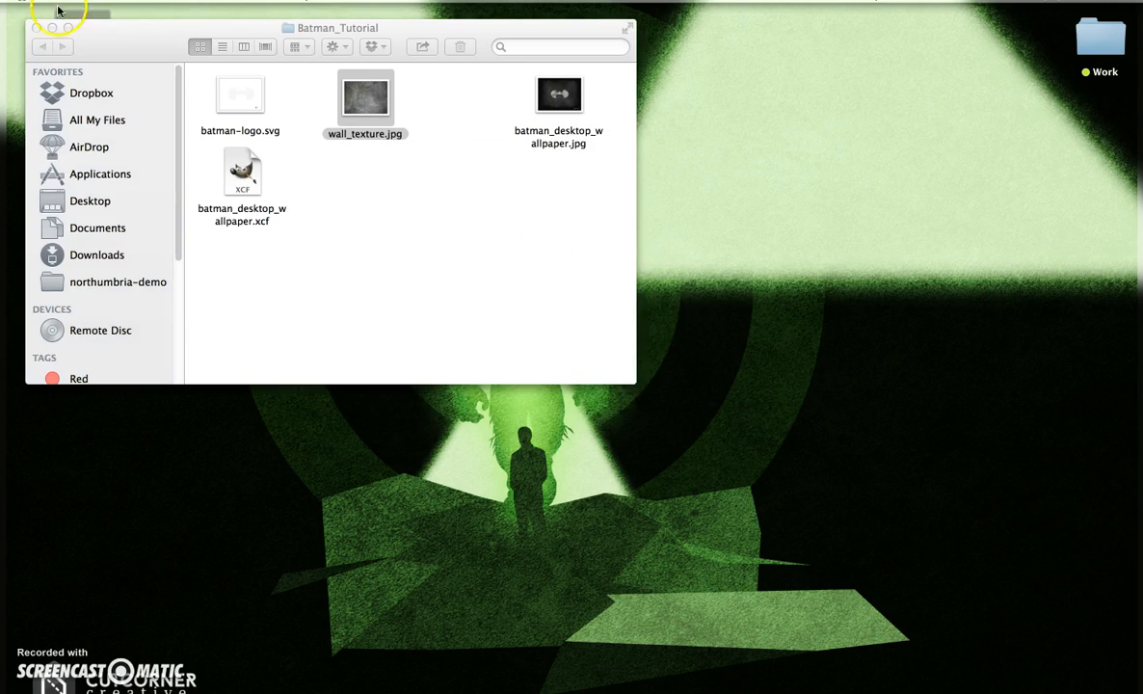
{"action": "left_click", "coordinate": [37, 27]}
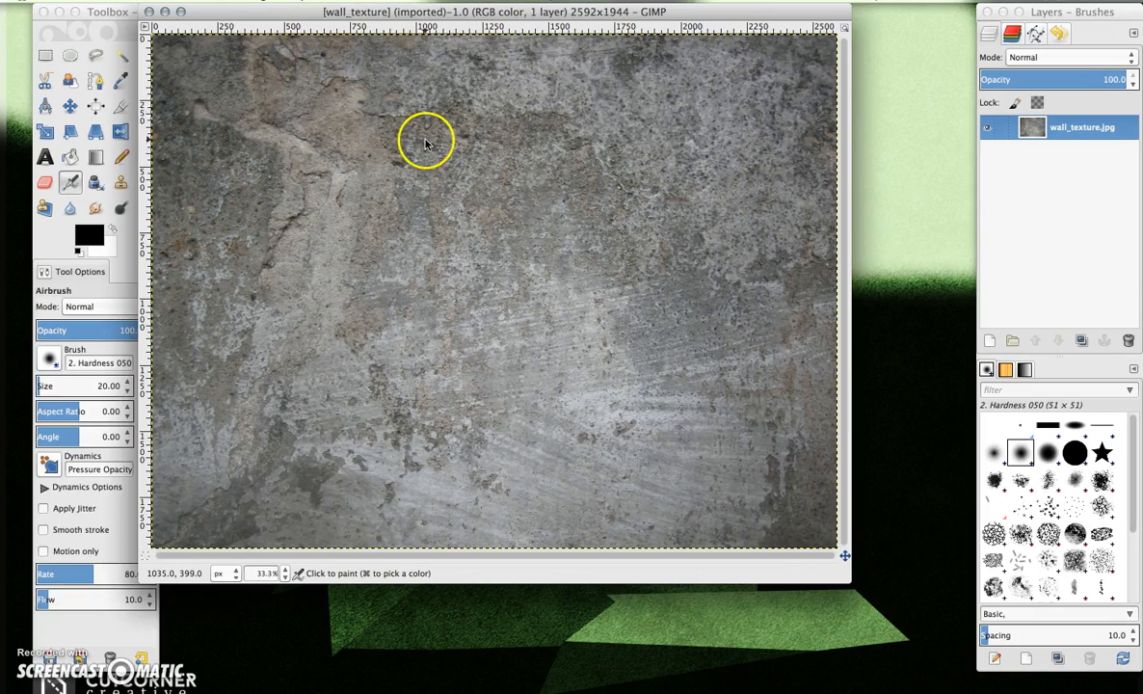
{"action": "left_click_drag", "start_coordinate": [407, 14], "coordinate": [477, 29]}
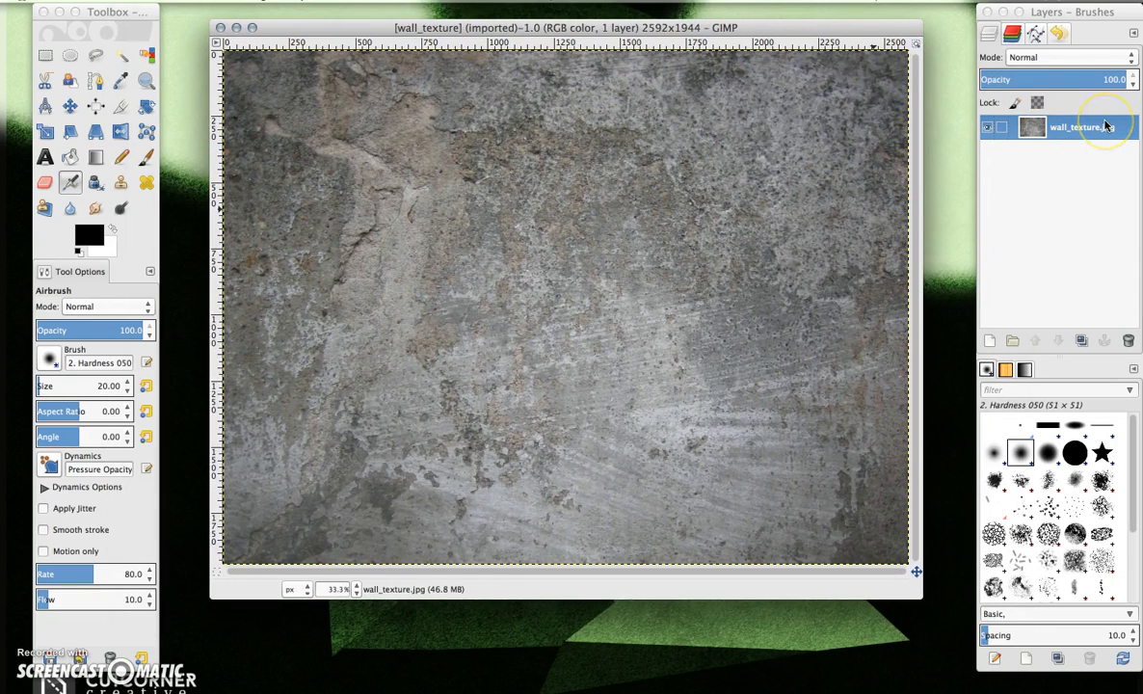
Add a transparent 2592 × 1944 px layer named black_vale above the wall texture.
{"action": "left_click", "coordinate": [989, 340]}
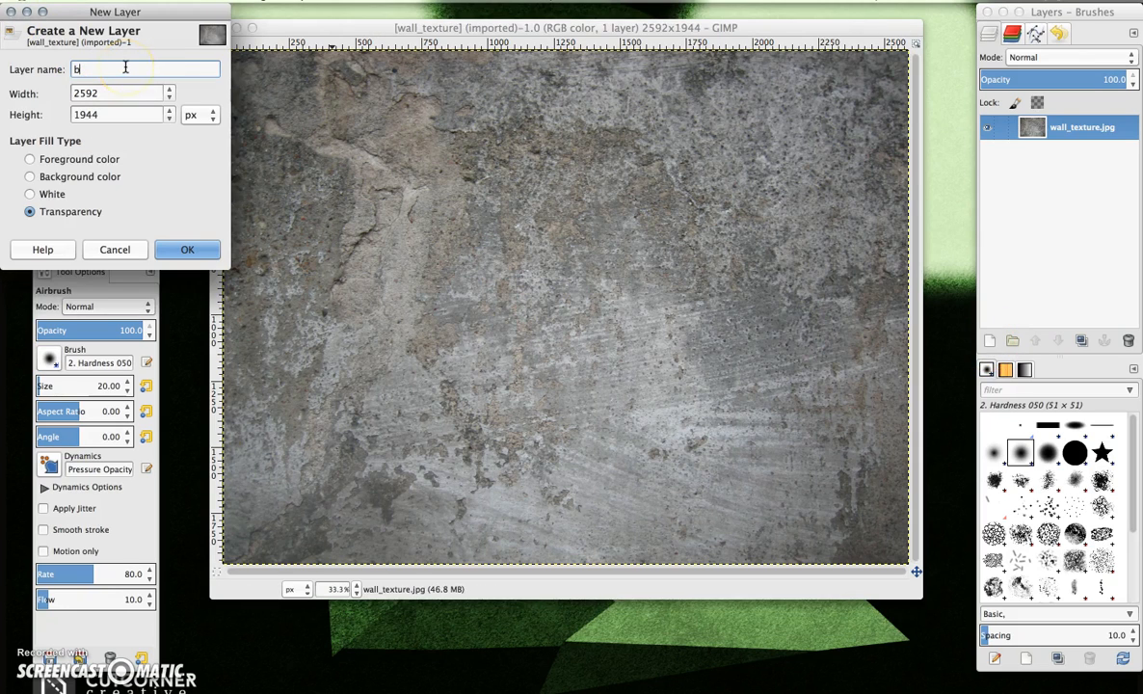
{"action": "type", "text": "black_vale"}
{"action": "left_click", "coordinate": [171, 253]}
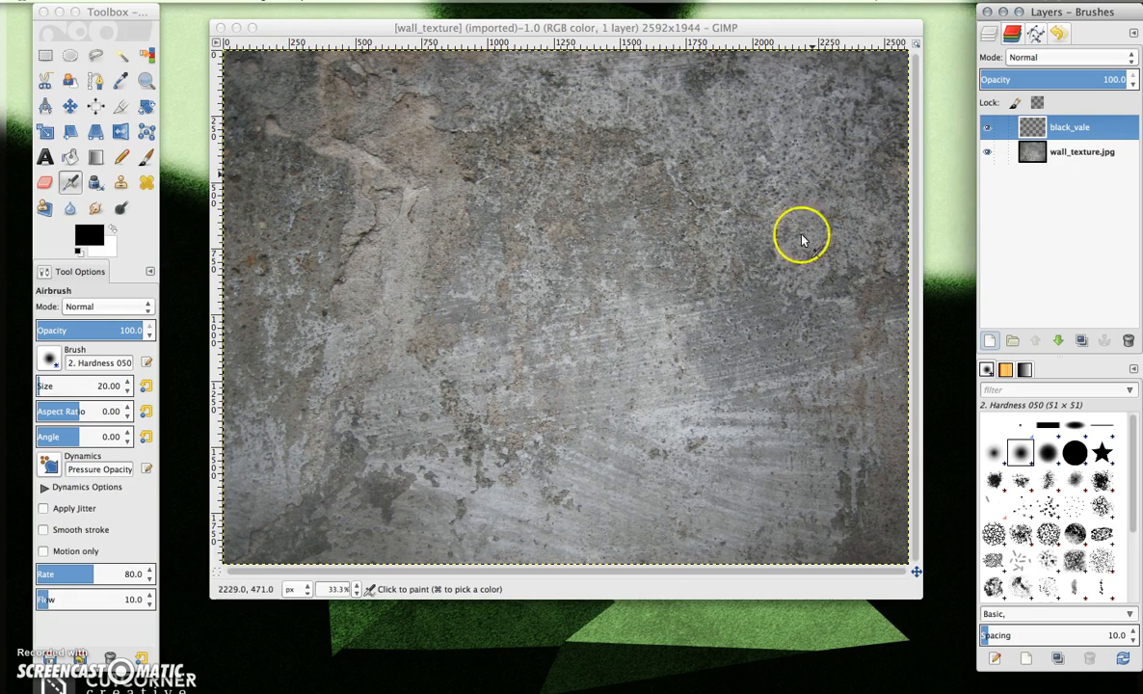
{"action": "left_click", "coordinate": [548, 352]}
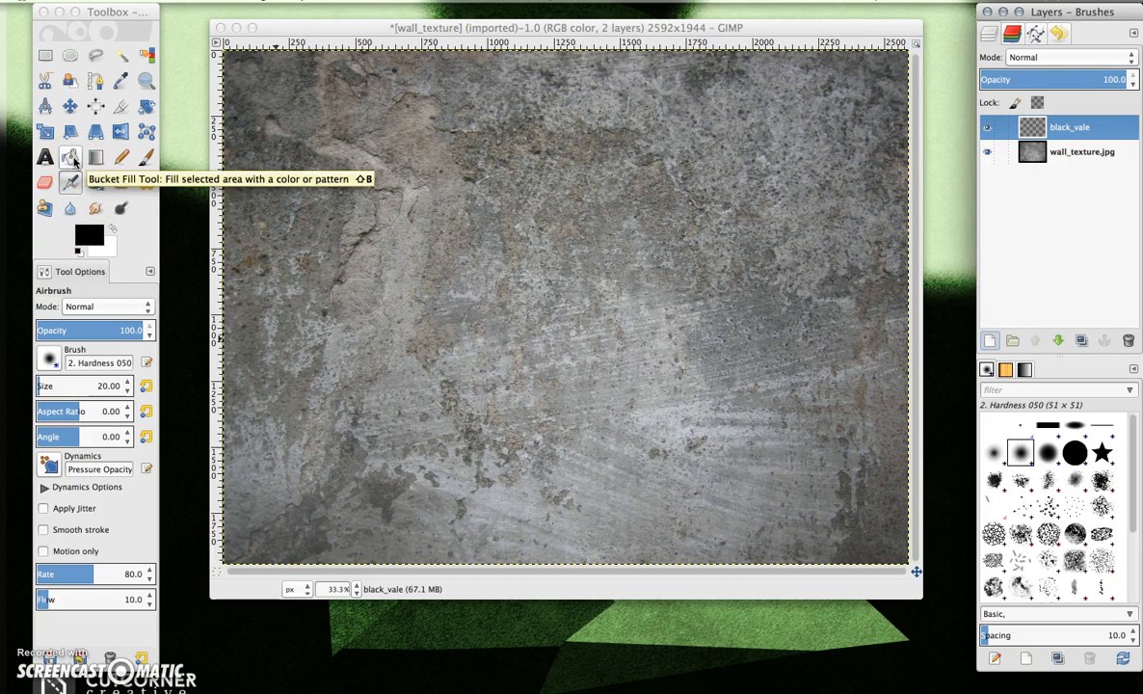
Fill the black_vale layer with black using Bucket Fill and set the layer's opacity to 60.
{"action": "left_click", "coordinate": [72, 160]}
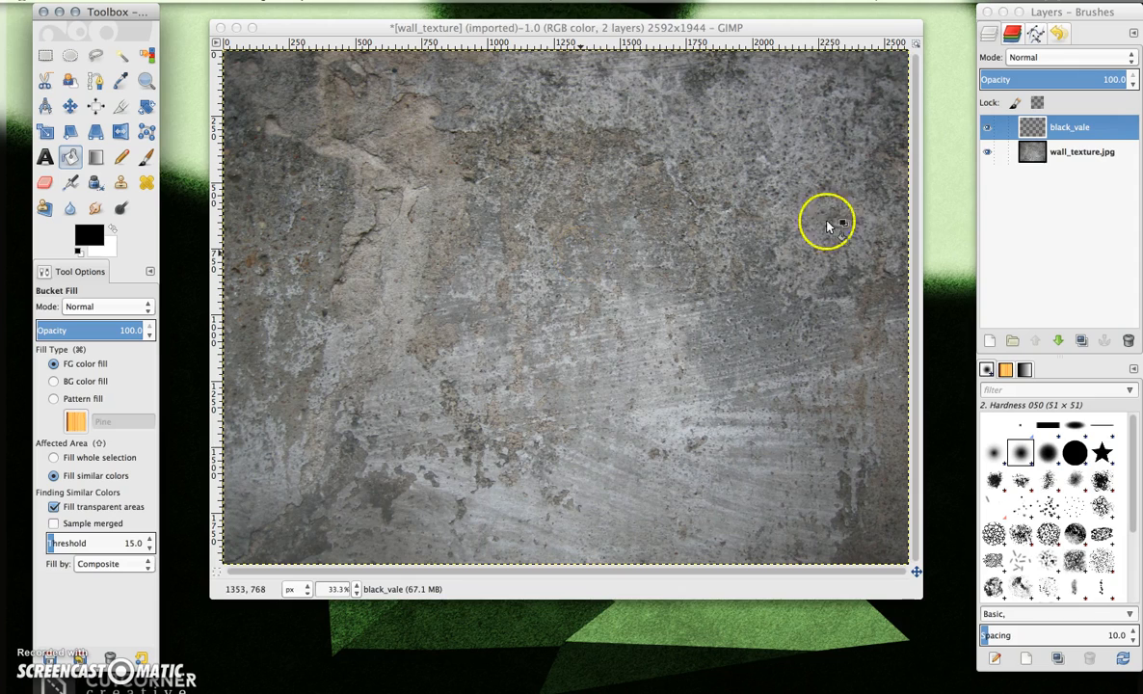
{"action": "left_click", "coordinate": [581, 199]}
{"action": "left_click", "coordinate": [572, 222]}
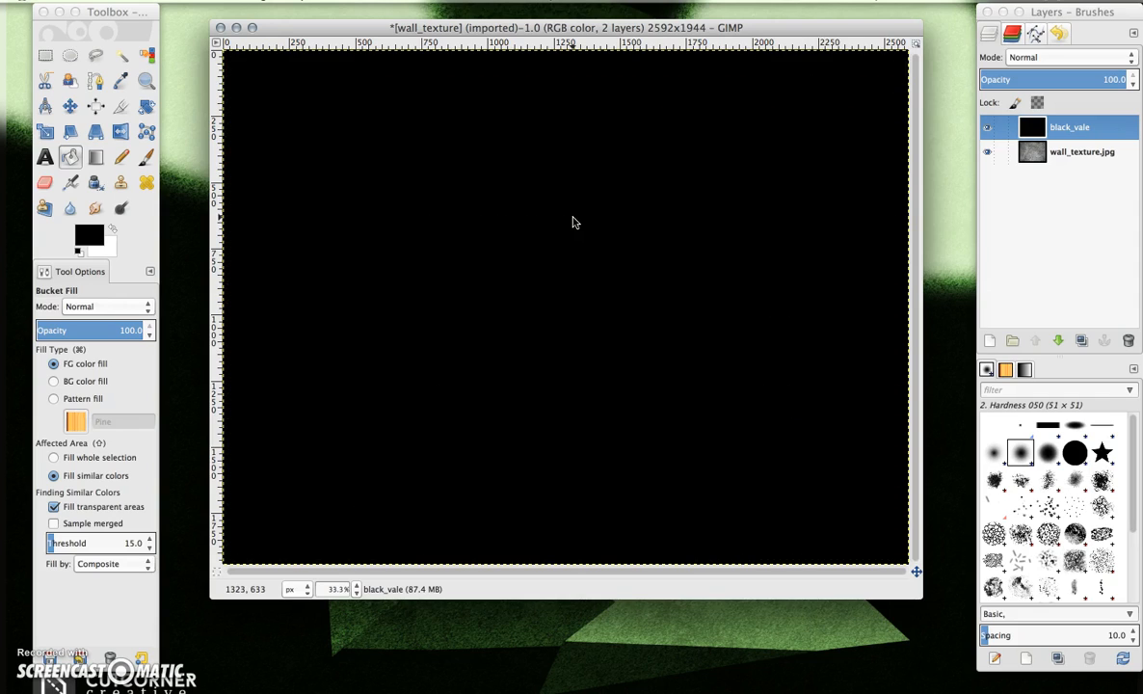
{"action": "left_click", "coordinate": [1115, 79]}
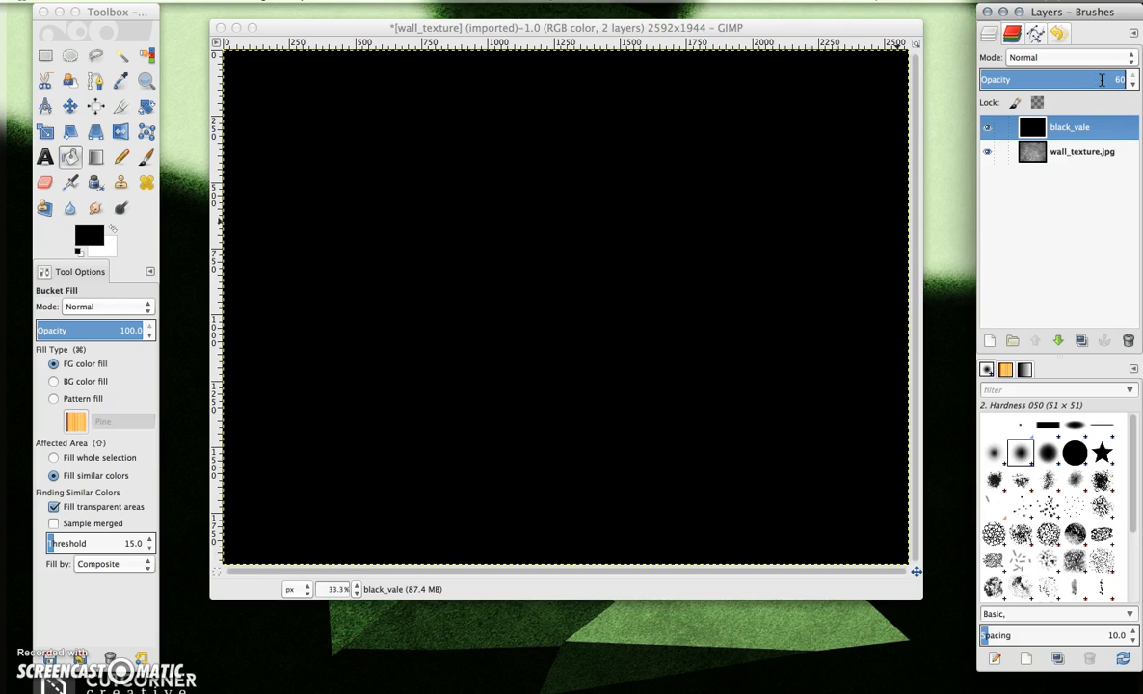
{"action": "key", "text": "Return"}
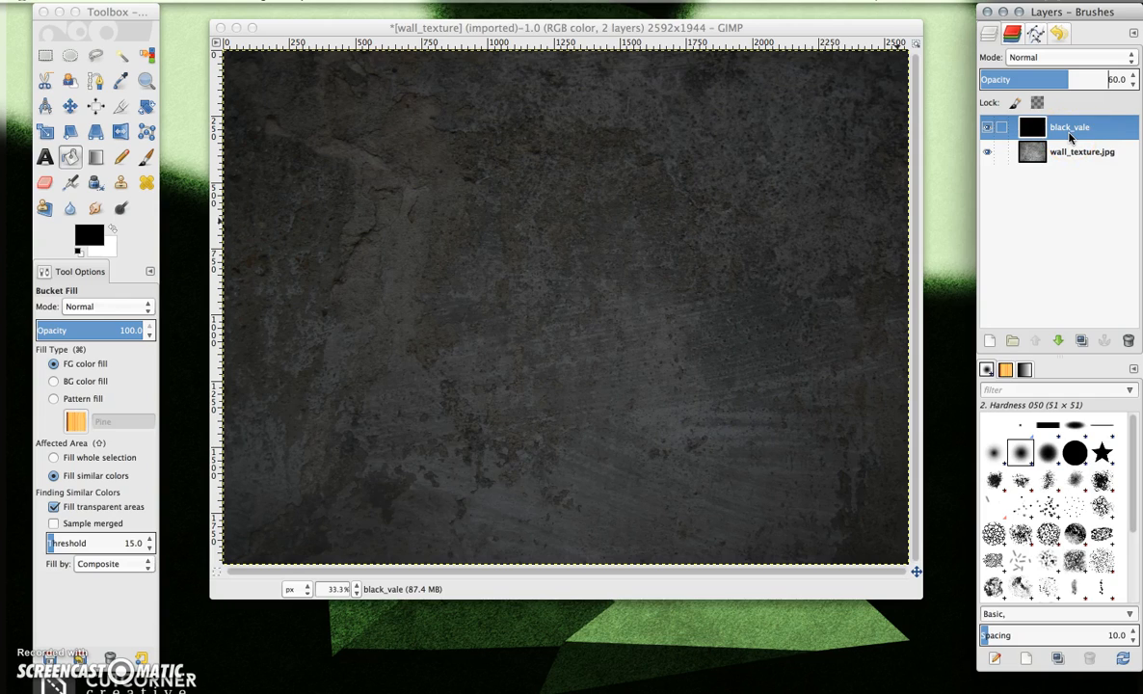
Add a transparent layer named black_smoke above black_vale and fill it with black.
{"action": "left_click", "coordinate": [990, 342]}
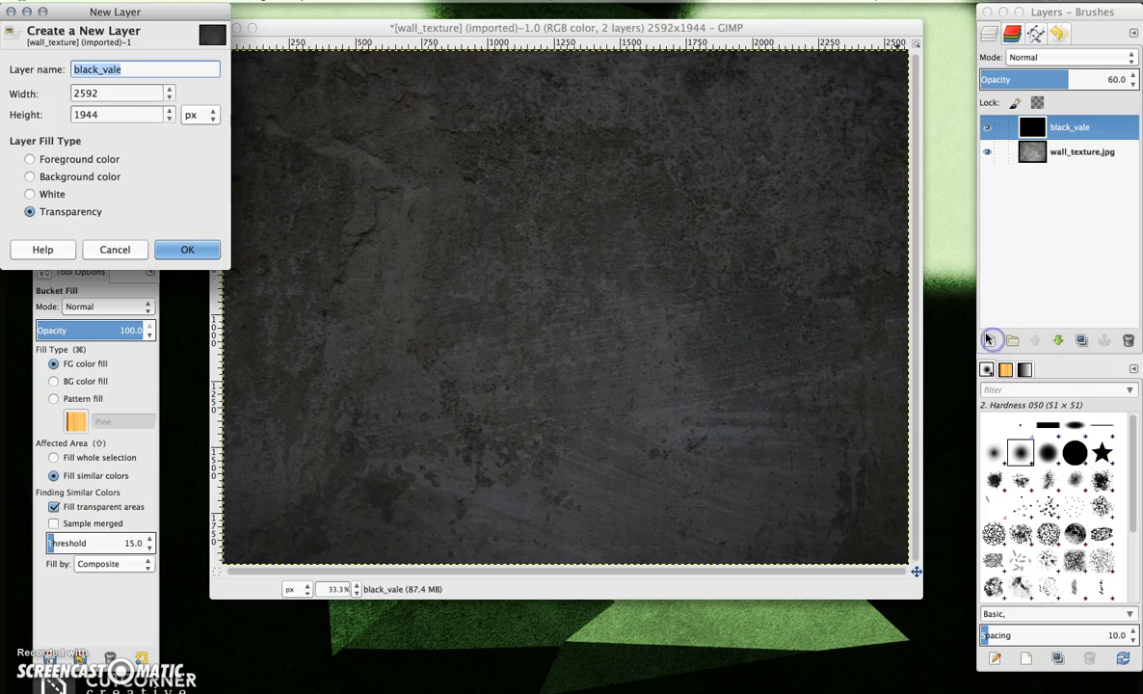
{"action": "left_click", "coordinate": [113, 69]}
{"action": "left_click", "coordinate": [126, 69]}
{"action": "key", "text": "BackSpace"}
{"action": "key", "text": "BackSpace"}
{"action": "key", "text": "BackSpace"}
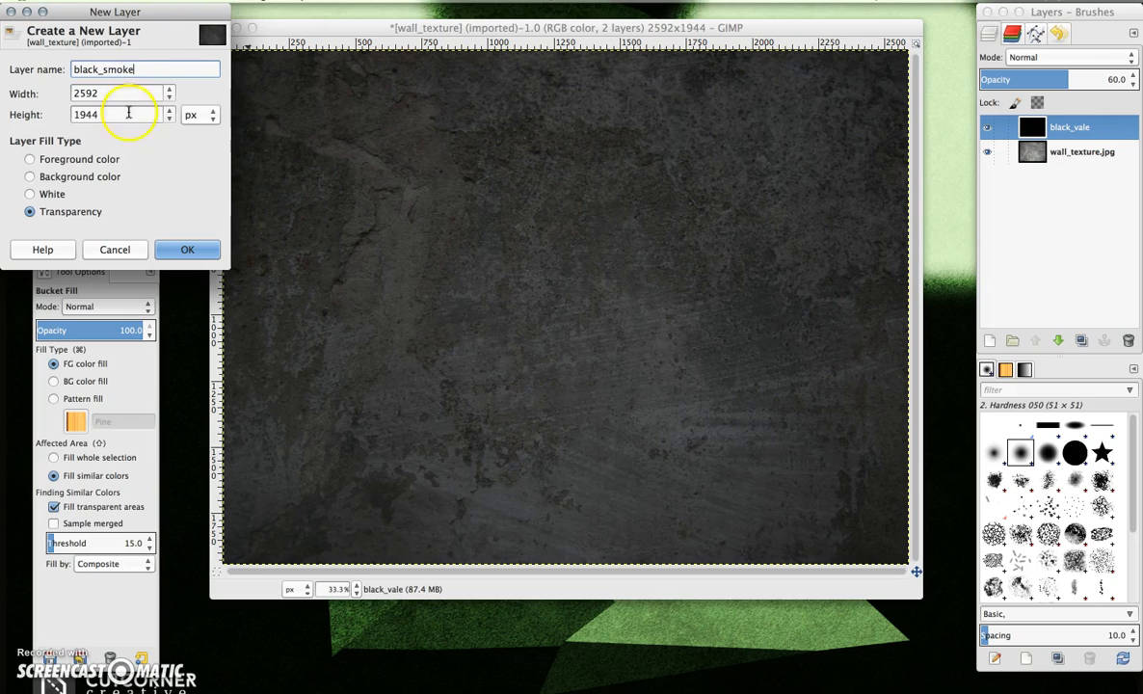
{"action": "left_click", "coordinate": [189, 250]}
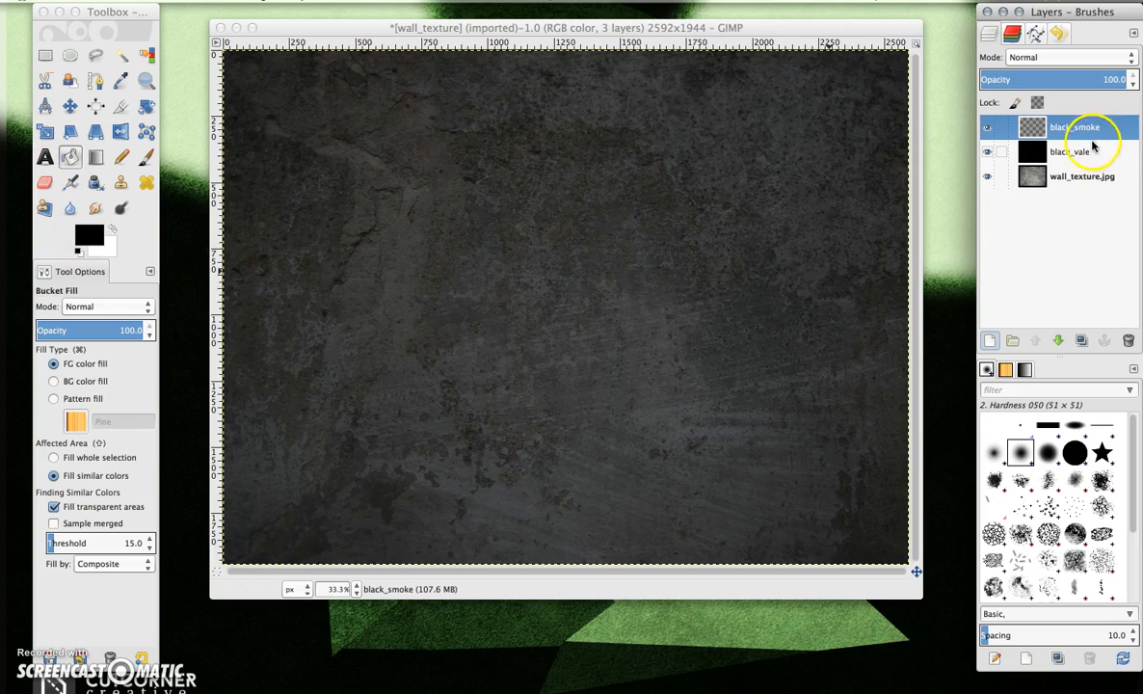
{"action": "left_click", "coordinate": [564, 237]}
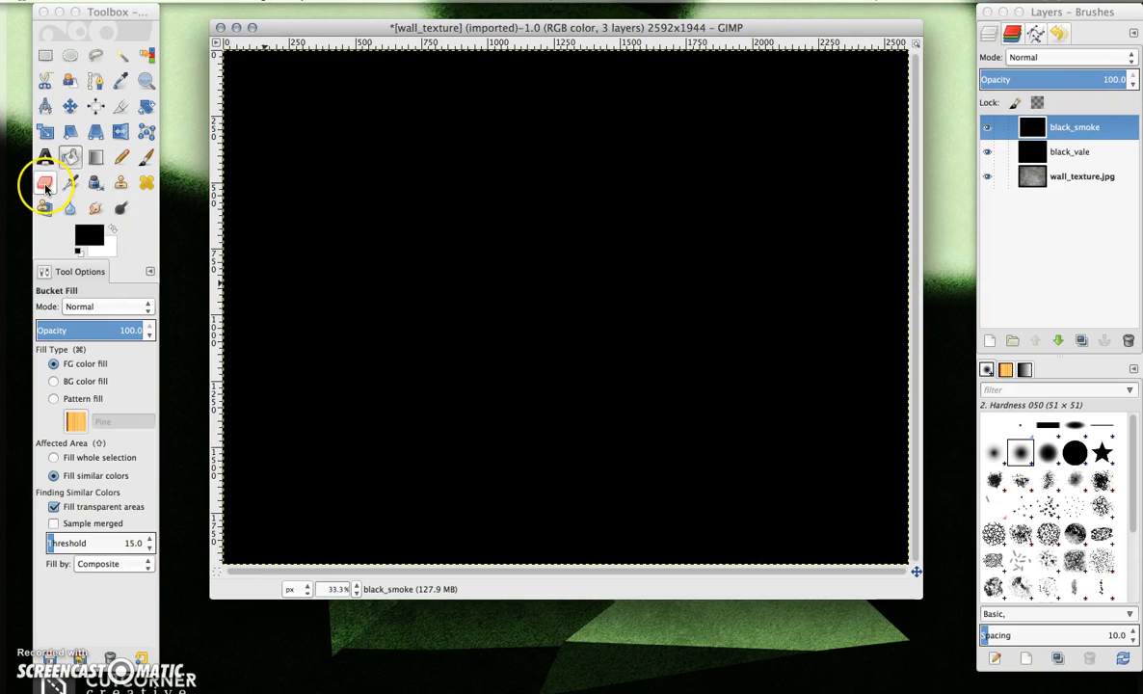
Activate the Eraser with the Sponge 01 brush.
{"action": "left_click", "coordinate": [45, 185]}
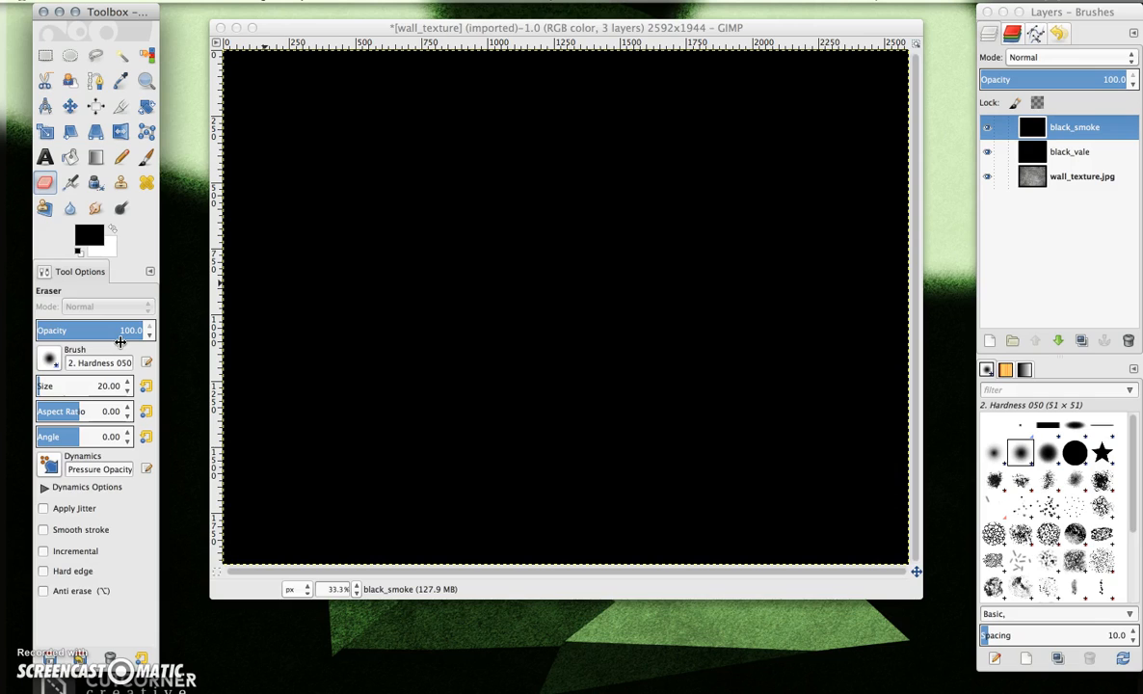
{"action": "left_click", "coordinate": [50, 361]}
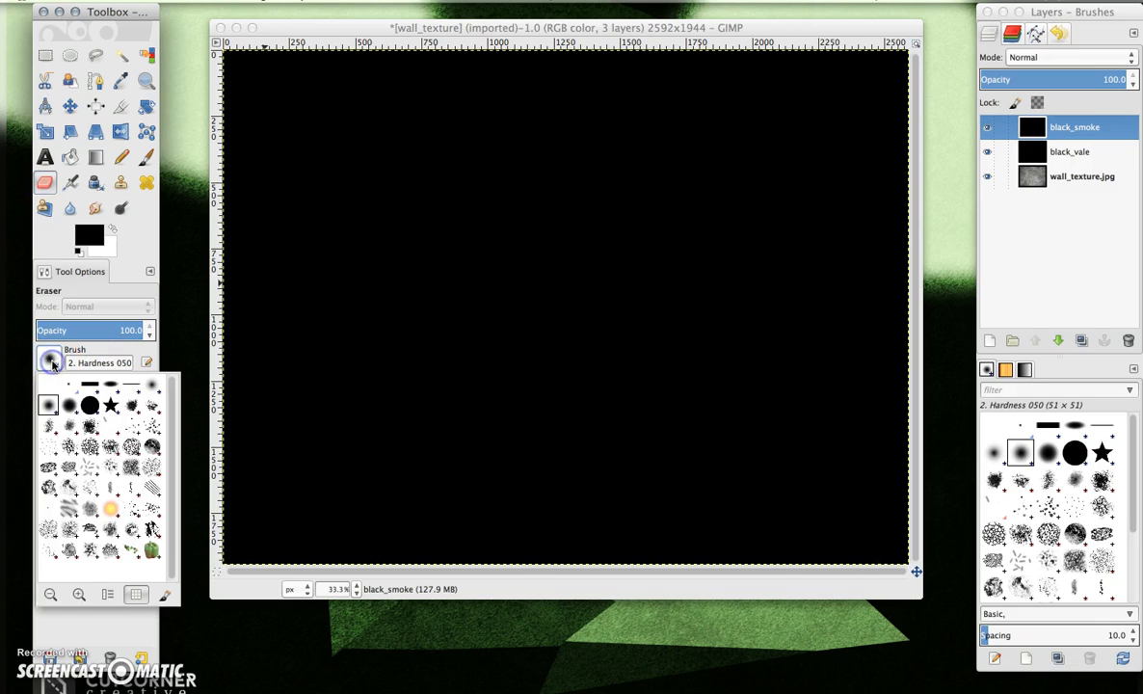
{"action": "left_click", "coordinate": [51, 536]}
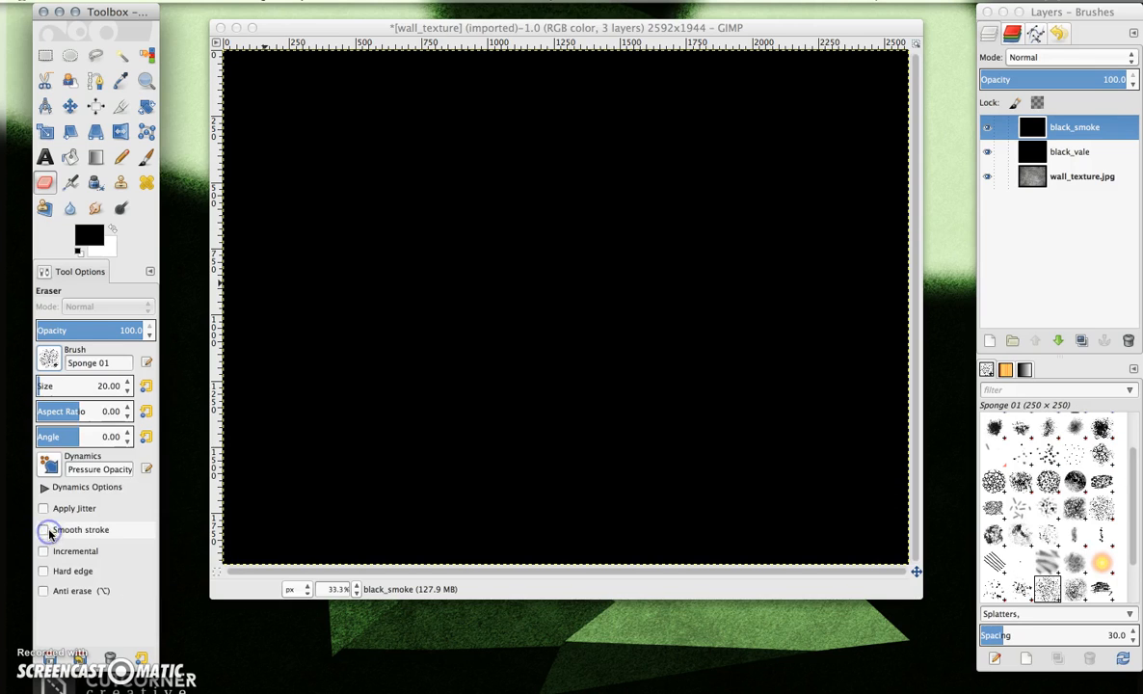
Set the Eraser's brush size to 600 and its opacity to 60.
{"action": "left_click", "coordinate": [112, 385]}
{"action": "left_click", "coordinate": [95, 386]}
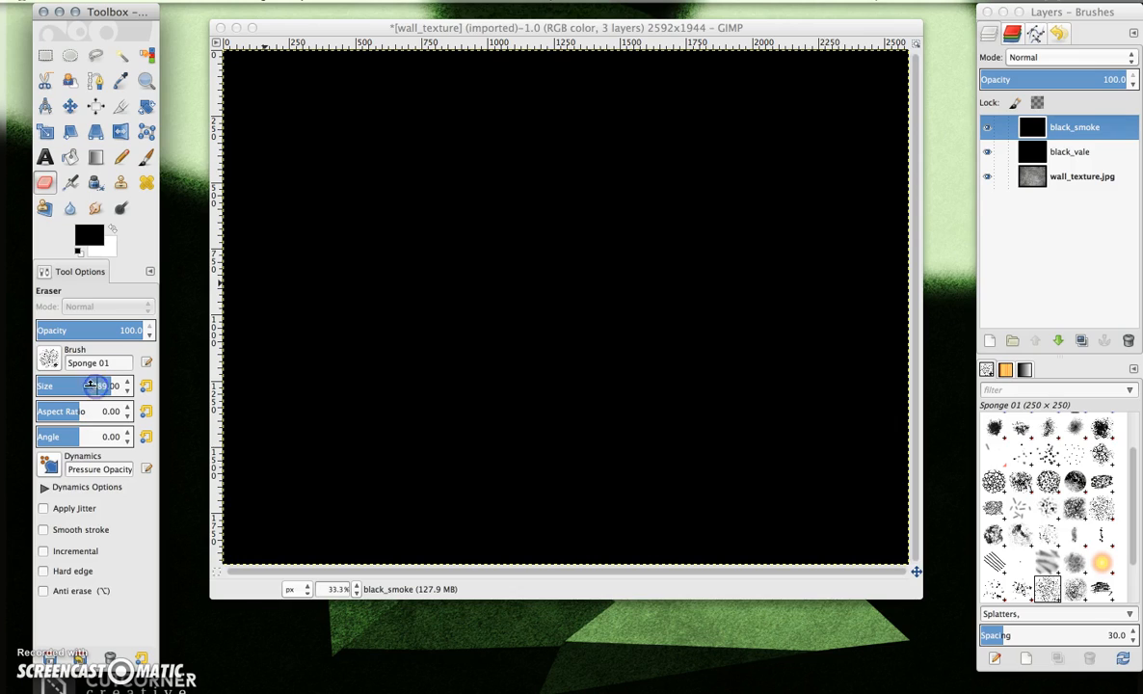
{"action": "left_click_drag", "start_coordinate": [96, 385], "coordinate": [125, 388]}
{"action": "key", "text": "BackSpace"}
{"action": "type", "text": "600"}
{"action": "key", "text": "Return"}
{"action": "left_click_drag", "start_coordinate": [535, 299], "coordinate": [539, 301]}
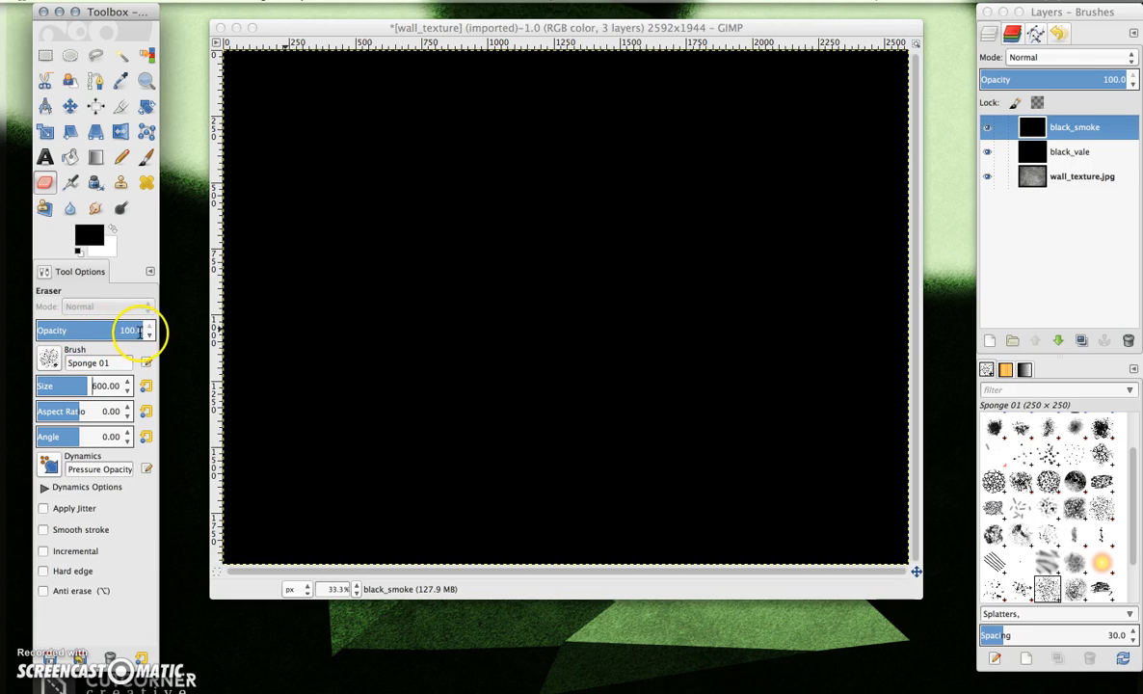
{"action": "left_click", "coordinate": [142, 331]}
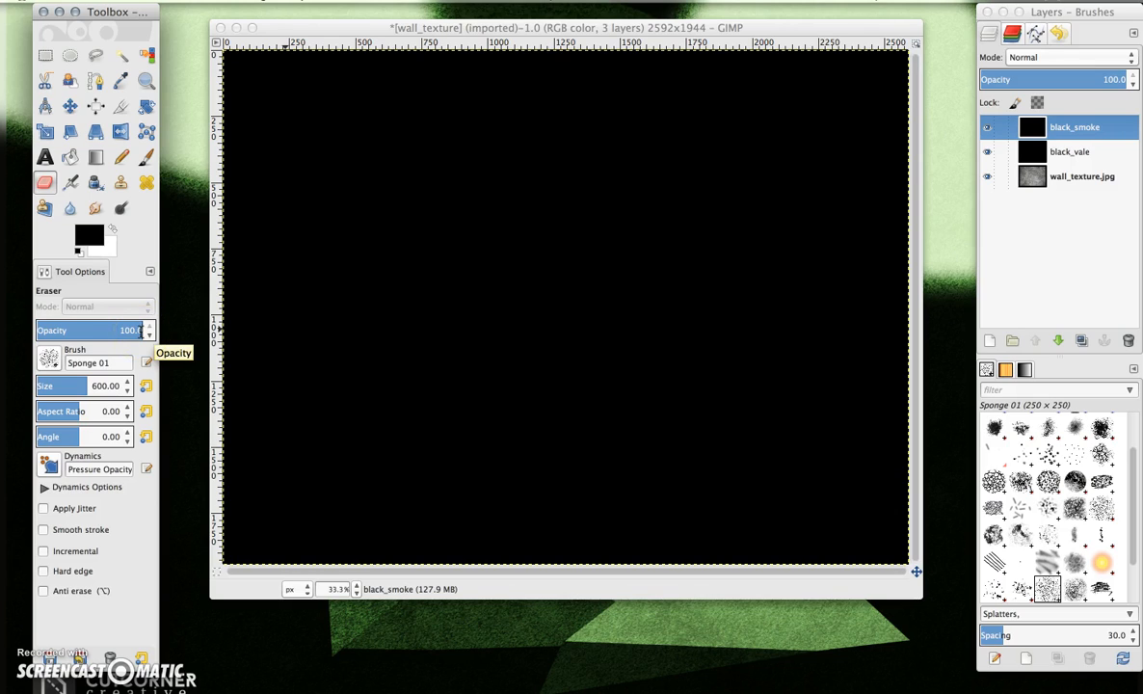
{"action": "left_click", "coordinate": [128, 329]}
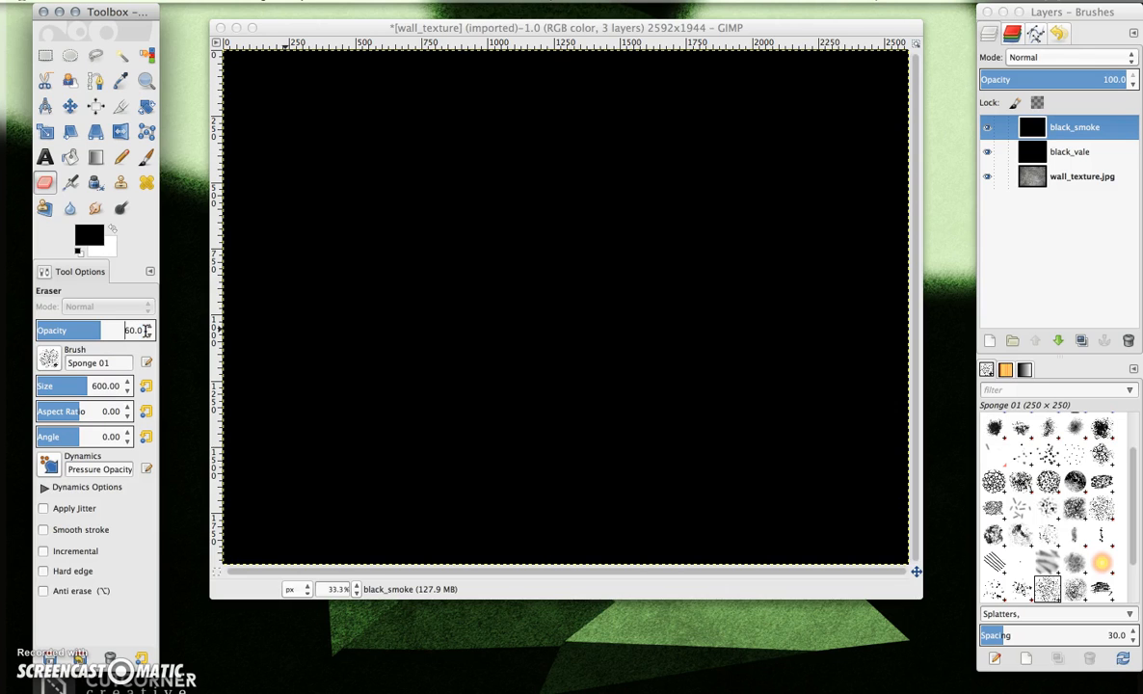
Erase the central area of the black_smoke layer with repeated sponge strokes, leaving a rough black border around the wall texture.
{"action": "mouse_move", "coordinate": [559, 270]}
{"action": "left_mouse_down"}
{"action": "mouse_move", "coordinate": [605, 294]}
{"action": "mouse_move", "coordinate": [538, 300]}
{"action": "mouse_move", "coordinate": [555, 356]}
{"action": "mouse_move", "coordinate": [531, 366]}
{"action": "mouse_move", "coordinate": [496, 355]}
{"action": "mouse_move", "coordinate": [509, 323]}
{"action": "mouse_move", "coordinate": [472, 266]}
{"action": "mouse_move", "coordinate": [511, 233]}
{"action": "mouse_move", "coordinate": [571, 227]}
{"action": "mouse_move", "coordinate": [608, 231]}
{"action": "mouse_move", "coordinate": [642, 261]}
{"action": "mouse_move", "coordinate": [644, 362]}
{"action": "mouse_move", "coordinate": [458, 383]}
{"action": "mouse_move", "coordinate": [375, 425]}
{"action": "mouse_move", "coordinate": [374, 219]}
{"action": "mouse_move", "coordinate": [505, 175]}
{"action": "mouse_move", "coordinate": [656, 183]}
{"action": "mouse_move", "coordinate": [730, 205]}
{"action": "mouse_move", "coordinate": [764, 289]}
{"action": "mouse_move", "coordinate": [754, 332]}
{"action": "mouse_move", "coordinate": [653, 378]}
{"action": "mouse_move", "coordinate": [602, 386]}
{"action": "mouse_move", "coordinate": [513, 435]}
{"action": "mouse_move", "coordinate": [413, 430]}
{"action": "mouse_move", "coordinate": [424, 206]}
{"action": "mouse_move", "coordinate": [488, 181]}
{"action": "mouse_move", "coordinate": [576, 180]}
{"action": "mouse_move", "coordinate": [726, 201]}
{"action": "mouse_move", "coordinate": [756, 221]}
{"action": "mouse_move", "coordinate": [775, 314]}
{"action": "mouse_move", "coordinate": [751, 424]}
{"action": "mouse_move", "coordinate": [596, 451]}
{"action": "mouse_move", "coordinate": [602, 365]}
{"action": "mouse_move", "coordinate": [627, 334]}
{"action": "mouse_move", "coordinate": [559, 270]}
{"action": "left_mouse_up"}
{"action": "left_click_drag", "start_coordinate": [451, 220], "coordinate": [384, 304]}
{"action": "mouse_move", "coordinate": [451, 191]}
{"action": "left_mouse_down"}
{"action": "mouse_move", "coordinate": [609, 204]}
{"action": "mouse_move", "coordinate": [661, 241]}
{"action": "mouse_move", "coordinate": [662, 277]}
{"action": "mouse_move", "coordinate": [478, 351]}
{"action": "mouse_move", "coordinate": [502, 441]}
{"action": "mouse_move", "coordinate": [573, 464]}
{"action": "mouse_move", "coordinate": [642, 466]}
{"action": "left_mouse_up"}
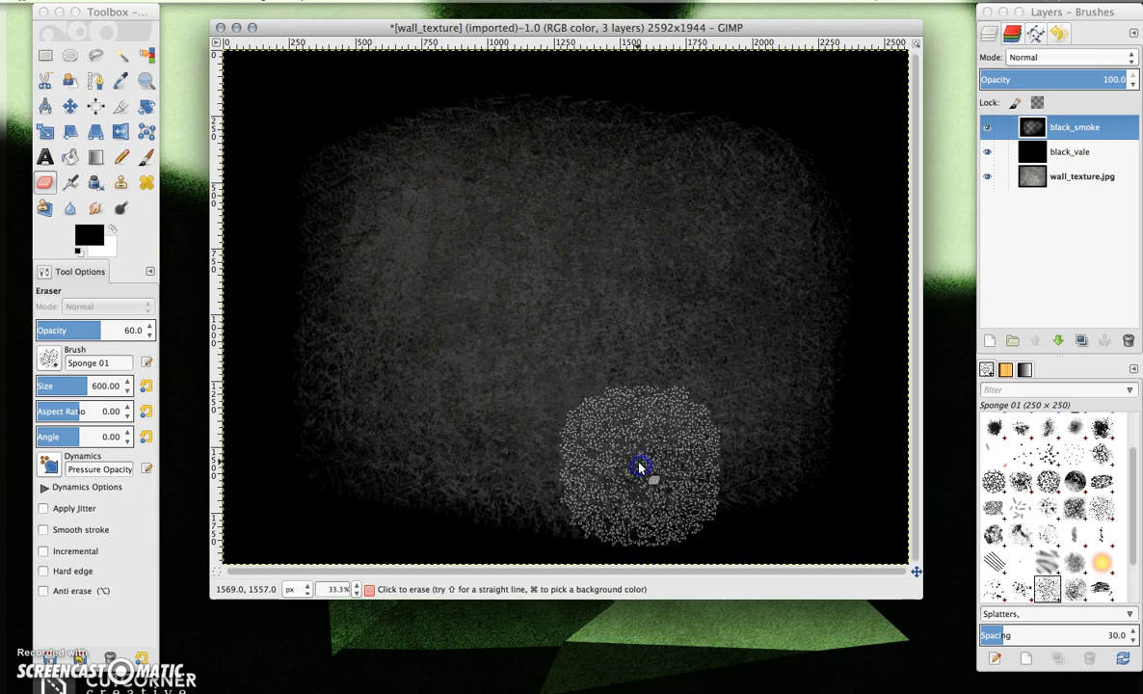
{"action": "mouse_move", "coordinate": [457, 201]}
{"action": "left_mouse_down"}
{"action": "mouse_move", "coordinate": [421, 184]}
{"action": "mouse_move", "coordinate": [417, 168]}
{"action": "mouse_move", "coordinate": [388, 194]}
{"action": "mouse_move", "coordinate": [385, 263]}
{"action": "left_mouse_up"}
{"action": "mouse_move", "coordinate": [637, 184]}
{"action": "left_mouse_down"}
{"action": "mouse_move", "coordinate": [722, 185]}
{"action": "mouse_move", "coordinate": [808, 207]}
{"action": "mouse_move", "coordinate": [811, 256]}
{"action": "mouse_move", "coordinate": [789, 319]}
{"action": "mouse_move", "coordinate": [770, 319]}
{"action": "mouse_move", "coordinate": [777, 383]}
{"action": "left_mouse_up"}
{"action": "left_click_drag", "start_coordinate": [532, 454], "coordinate": [416, 425]}
{"action": "left_click_drag", "start_coordinate": [372, 264], "coordinate": [375, 183]}
{"action": "left_click_drag", "start_coordinate": [604, 199], "coordinate": [624, 176]}
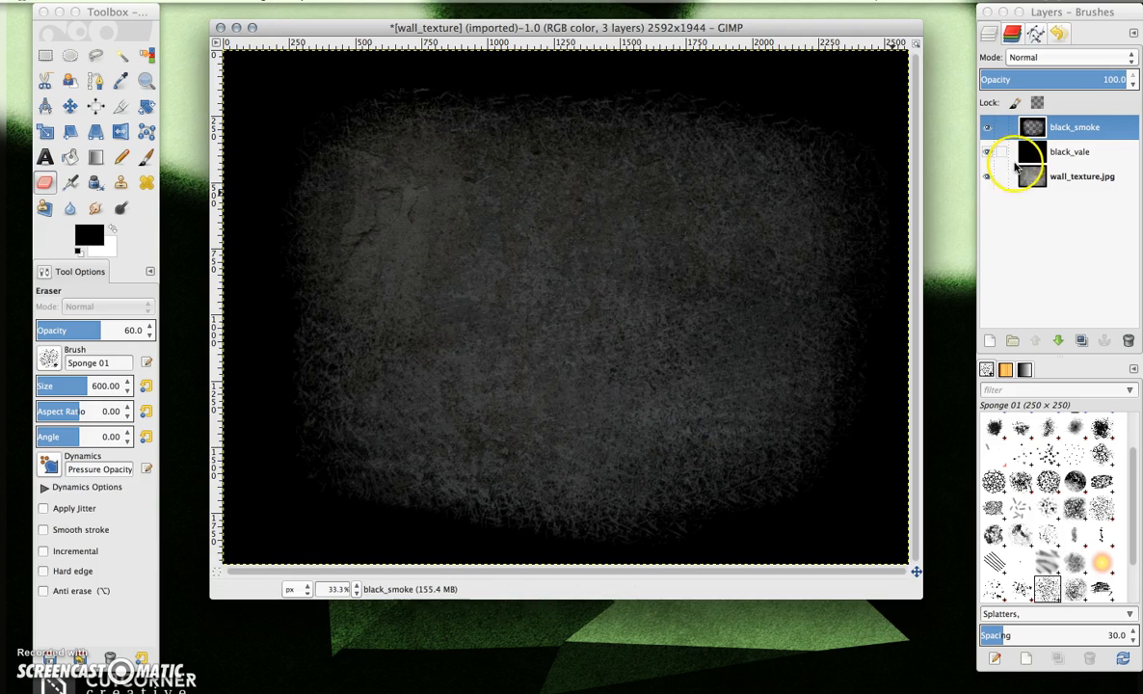
Lower the black_smoke layer's opacity to 80.
{"action": "left_click", "coordinate": [1115, 79]}
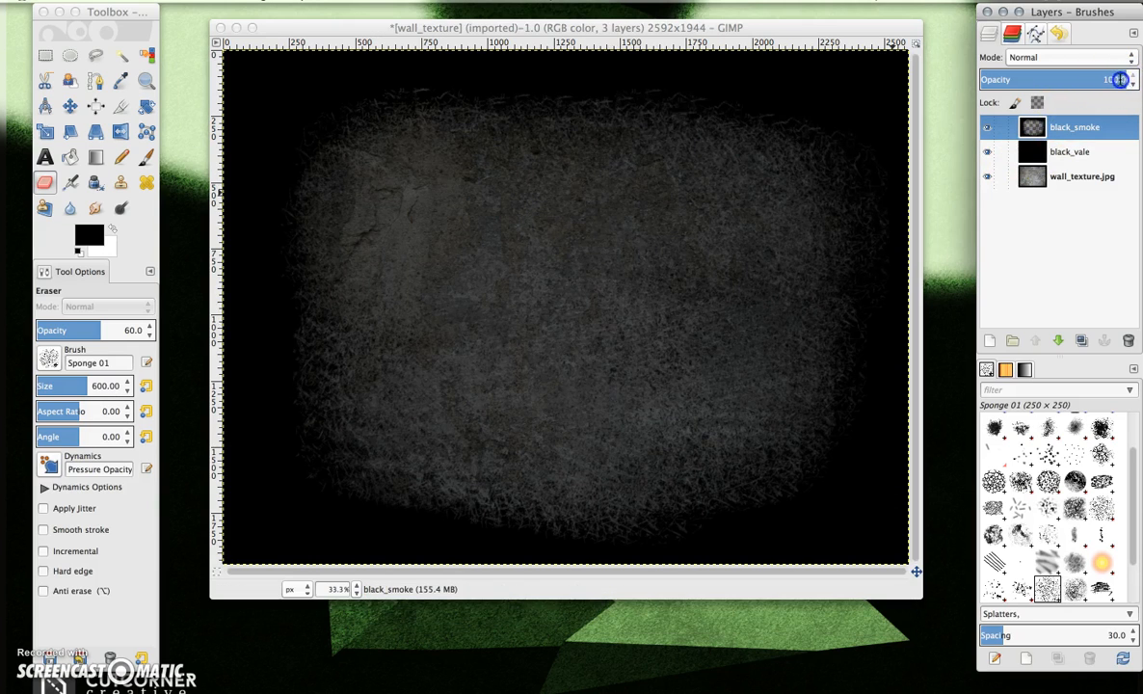
{"action": "key", "text": "Return"}
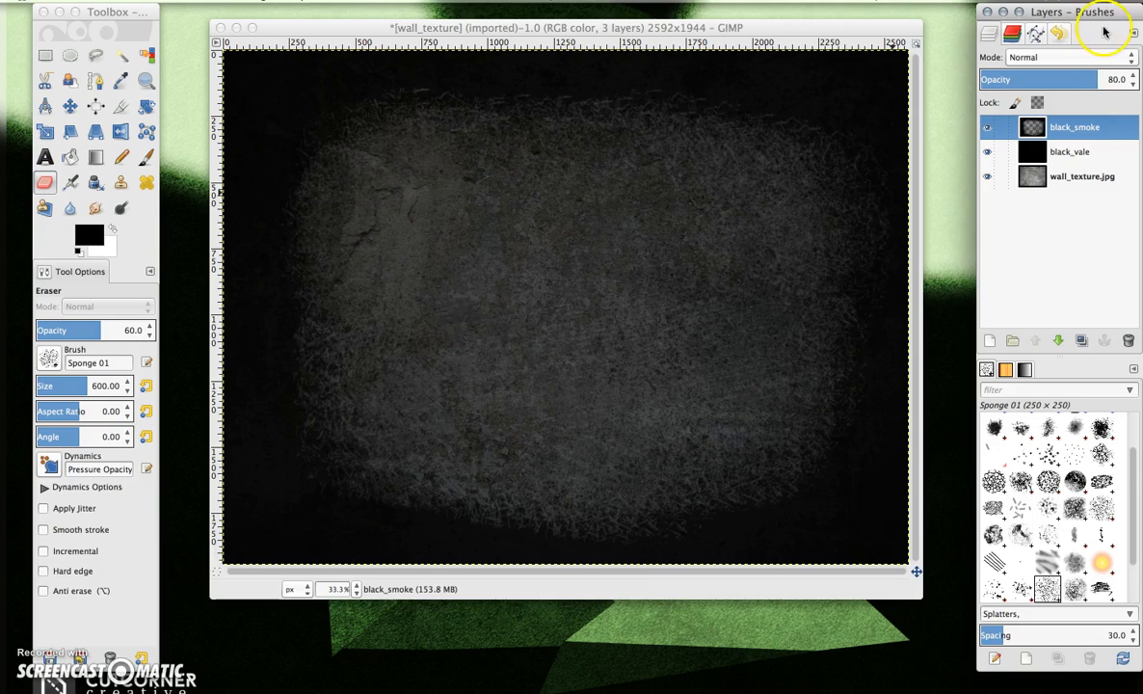
{"action": "left_click", "coordinate": [686, 32]}
{"action": "key", "text": "alt"}
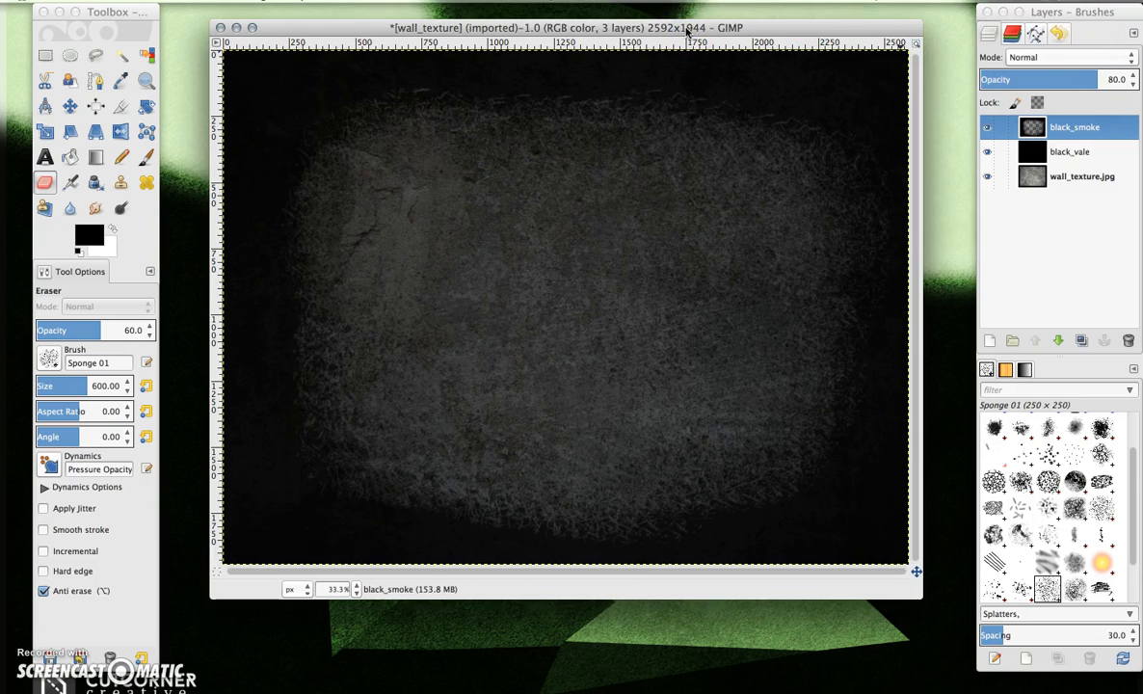
Open the Batman_Tutorial folder on the desktop and bring batman-logo.svg into the wallpaper image.
{"action": "mouse_move", "coordinate": [122, 14]}
{"action": "left_mouse_down"}
{"action": "mouse_move", "coordinate": [186, 23]}
{"action": "mouse_move", "coordinate": [220, 14]}
{"action": "left_mouse_up"}
{"action": "double_click", "coordinate": [84, 51]}
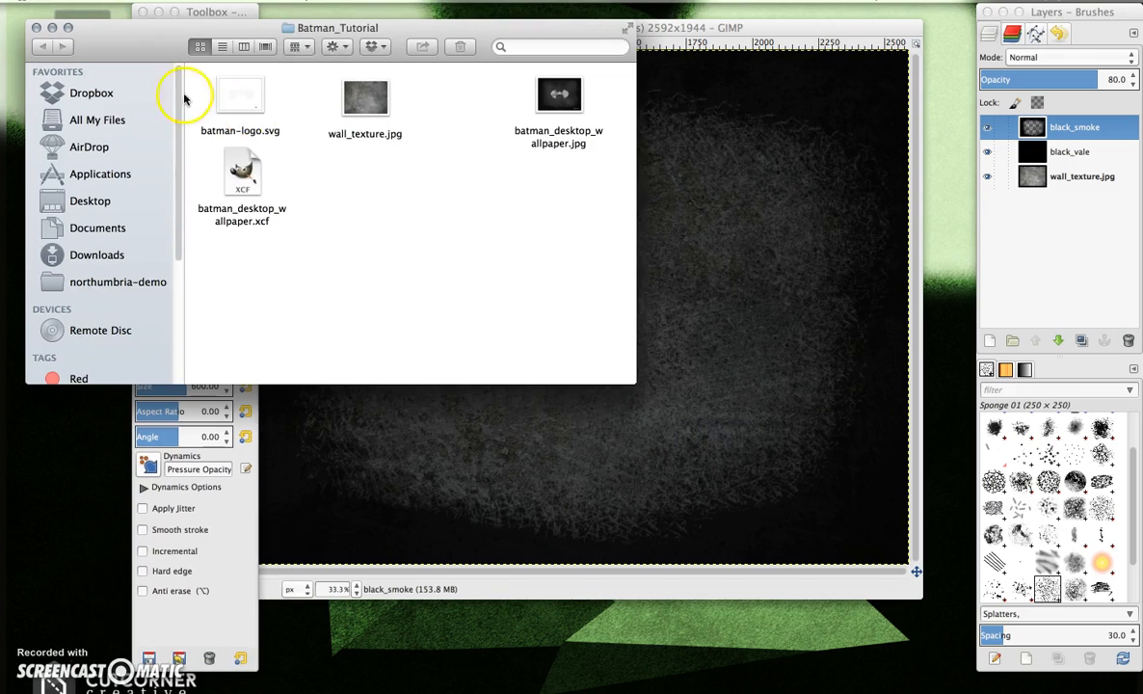
{"action": "left_click_drag", "start_coordinate": [371, 27], "coordinate": [331, 22]}
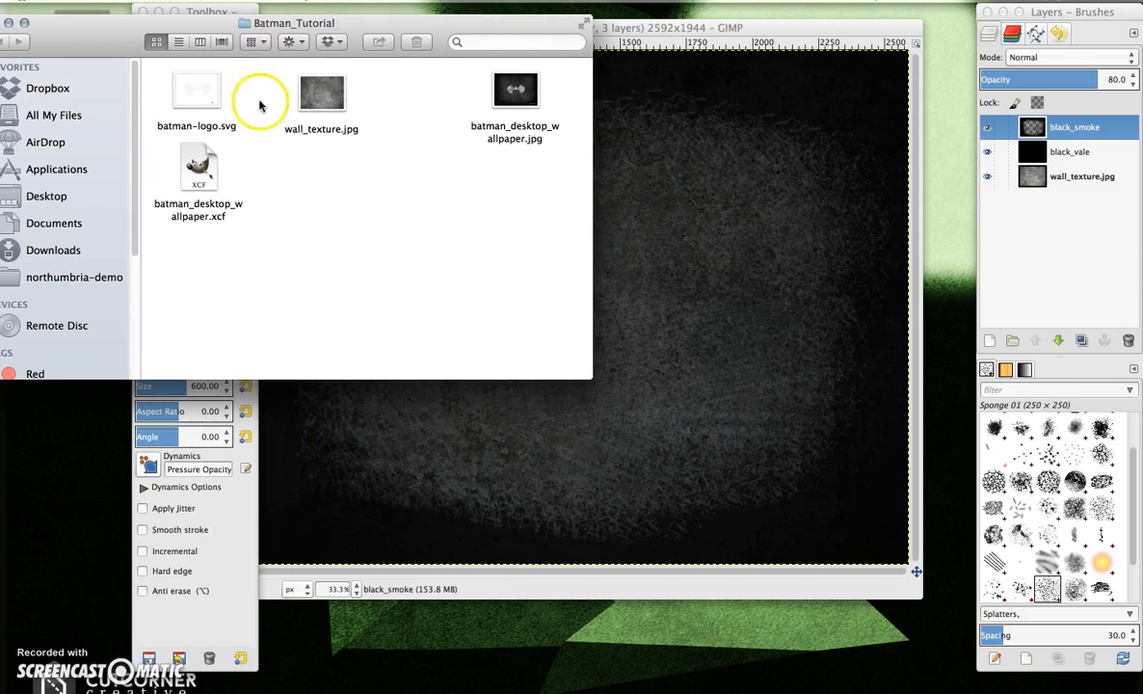
{"action": "left_click", "coordinate": [196, 92]}
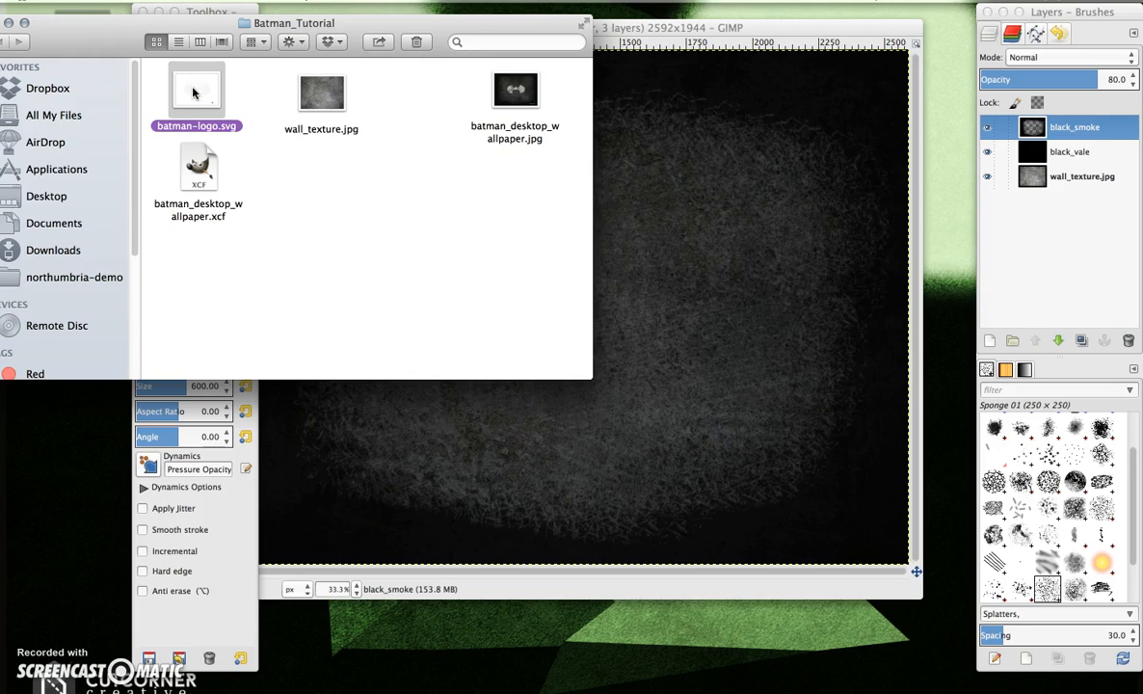
{"action": "left_click_drag", "start_coordinate": [193, 92], "coordinate": [724, 272]}
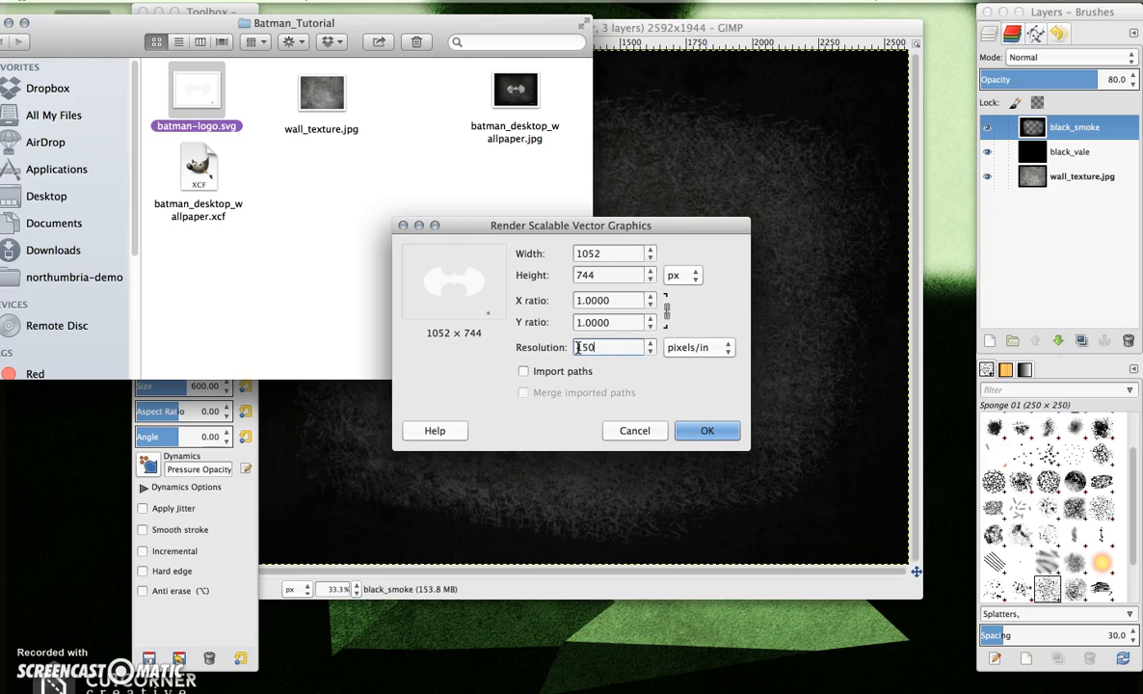
Render the SVG logo at 1600 px wide and 1132 px high, and put away the folder window.
{"action": "left_click", "coordinate": [611, 273]}
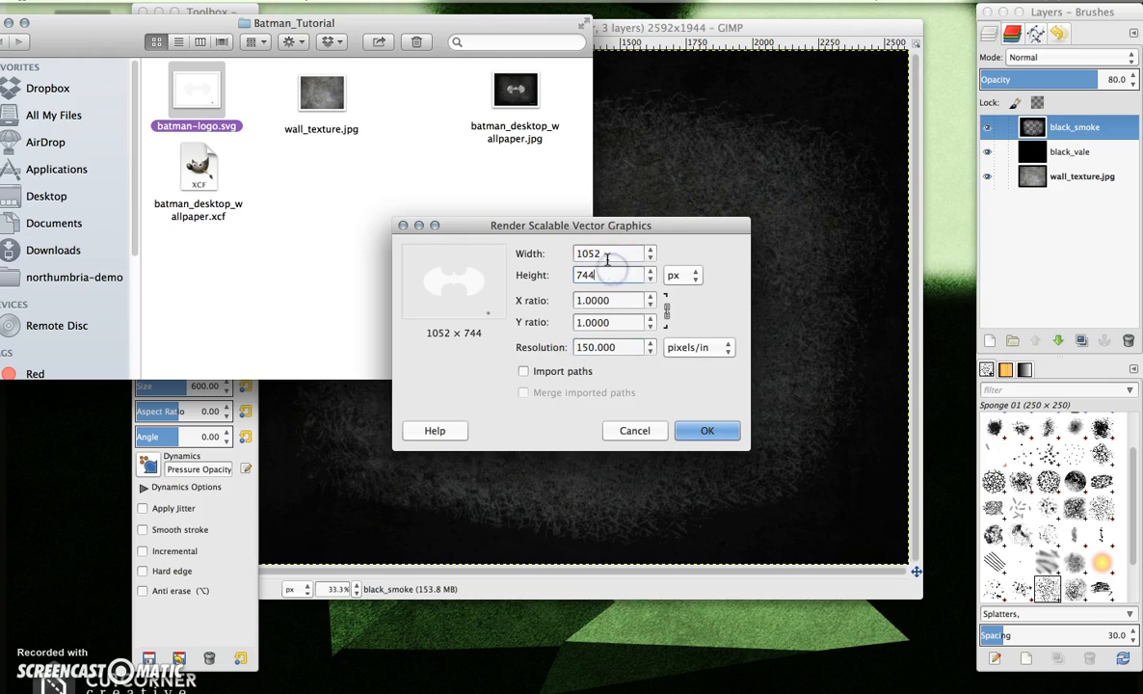
{"action": "left_click", "coordinate": [610, 252]}
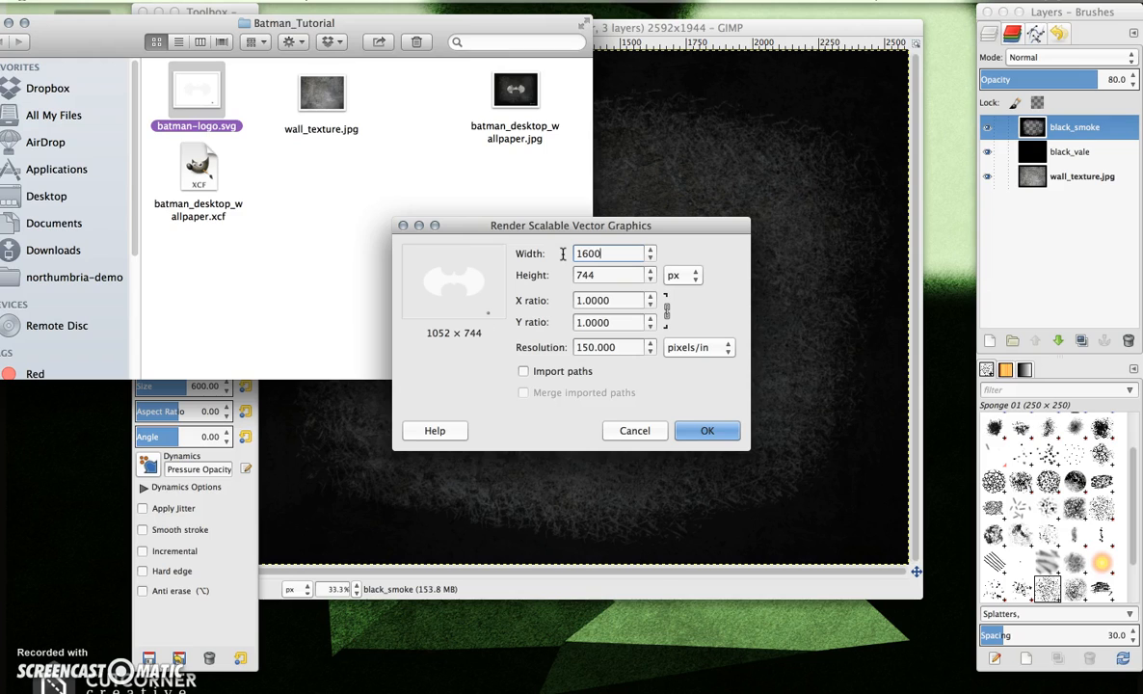
{"action": "left_click", "coordinate": [622, 378]}
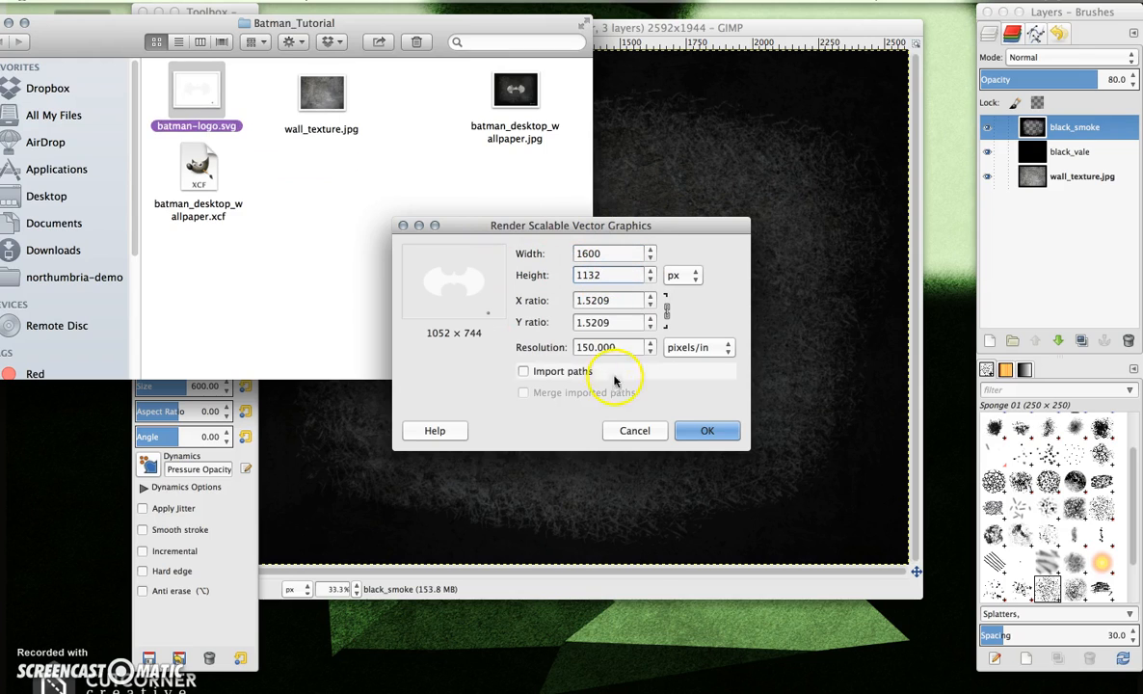
{"action": "left_click", "coordinate": [700, 431]}
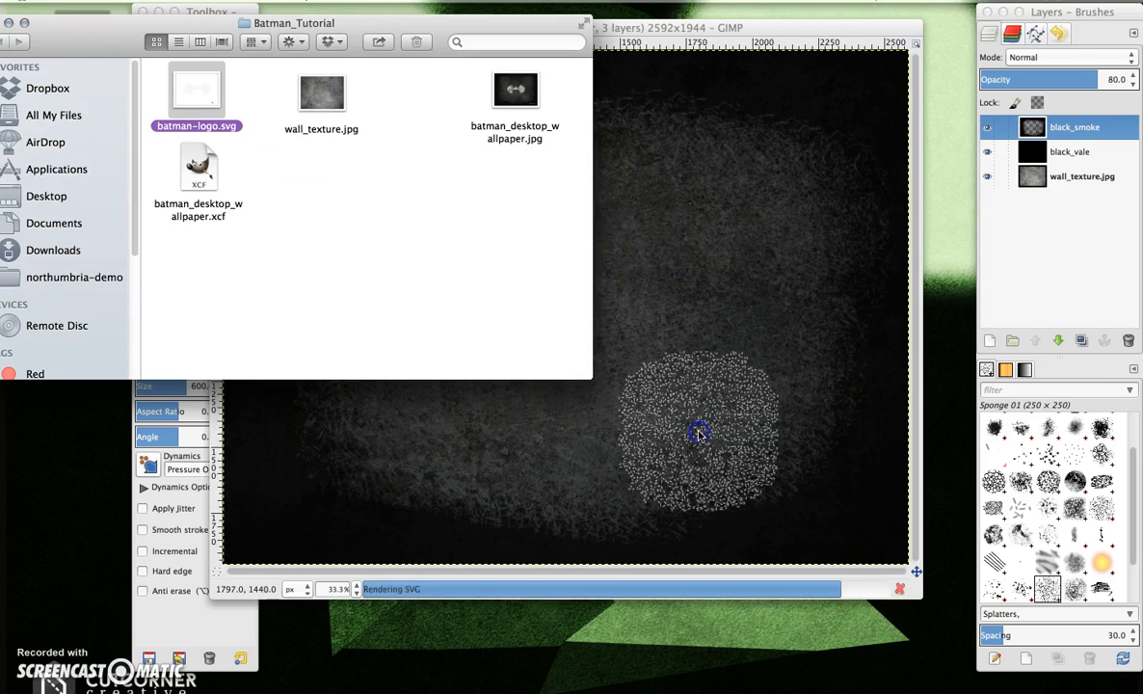
{"action": "left_click", "coordinate": [18, 26]}
{"action": "left_click_drag", "start_coordinate": [135, 44], "coordinate": [310, 65]}
{"action": "left_click", "coordinate": [167, 44]}
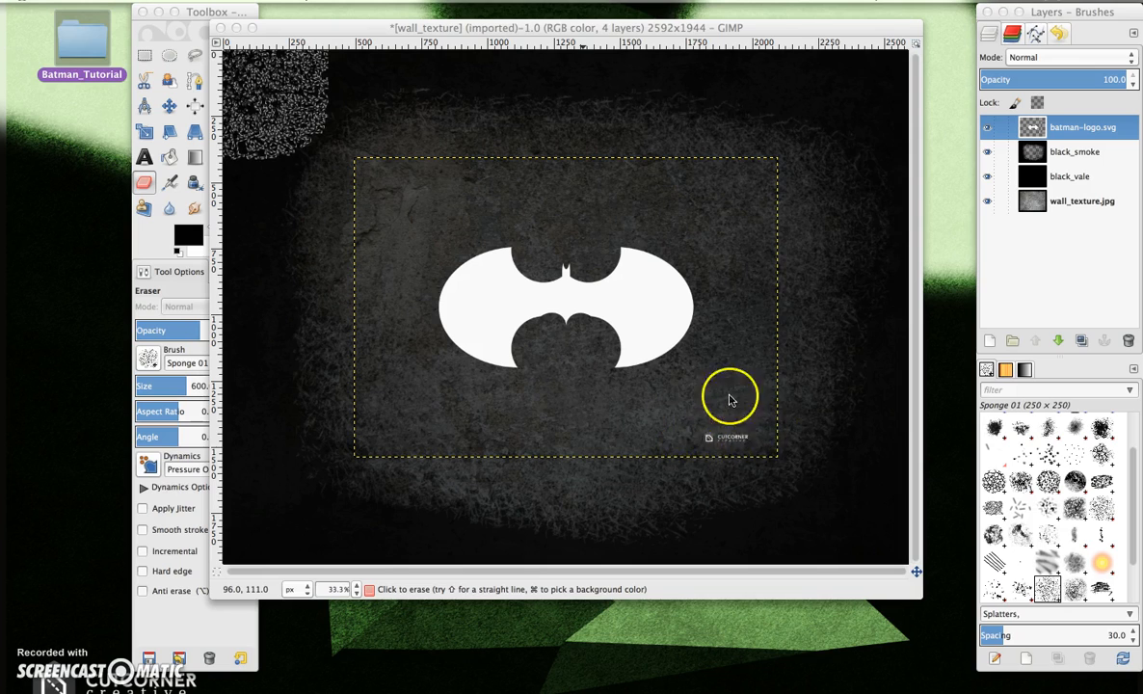
Cut the small Cutcorner watermark out of the batman-logo.svg layer with a rectangular selection, and deselect.
{"action": "left_click", "coordinate": [146, 57]}
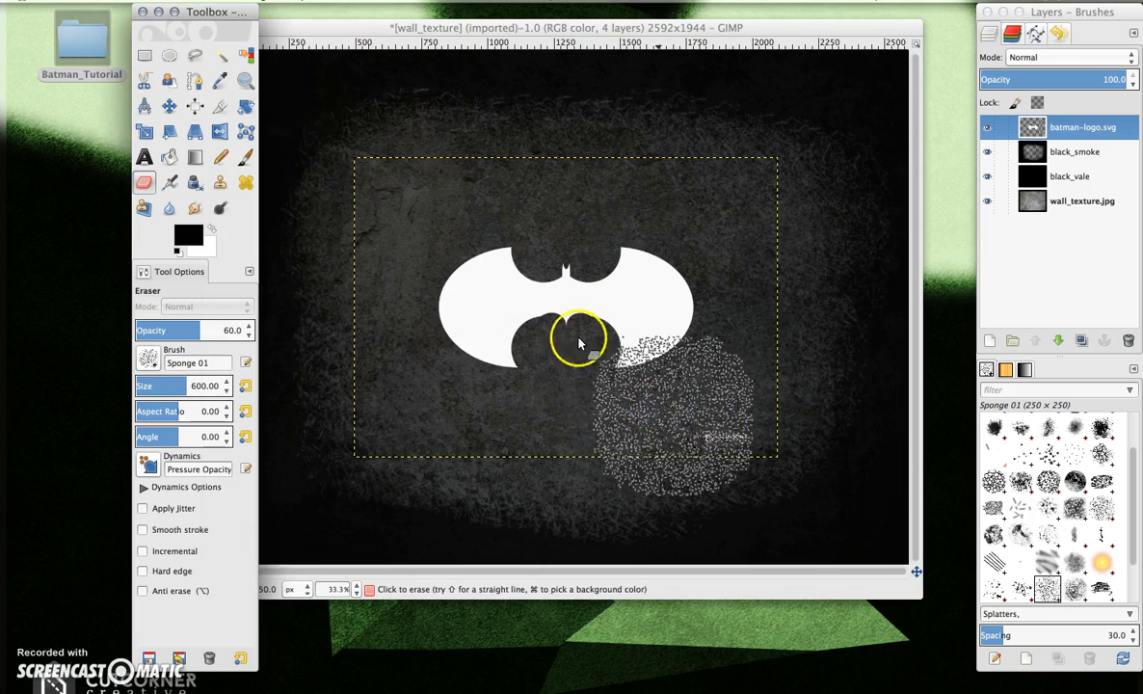
{"action": "left_click", "coordinate": [144, 56]}
{"action": "left_click", "coordinate": [703, 437]}
{"action": "left_click_drag", "start_coordinate": [704, 437], "coordinate": [779, 462]}
{"action": "left_click", "coordinate": [747, 444]}
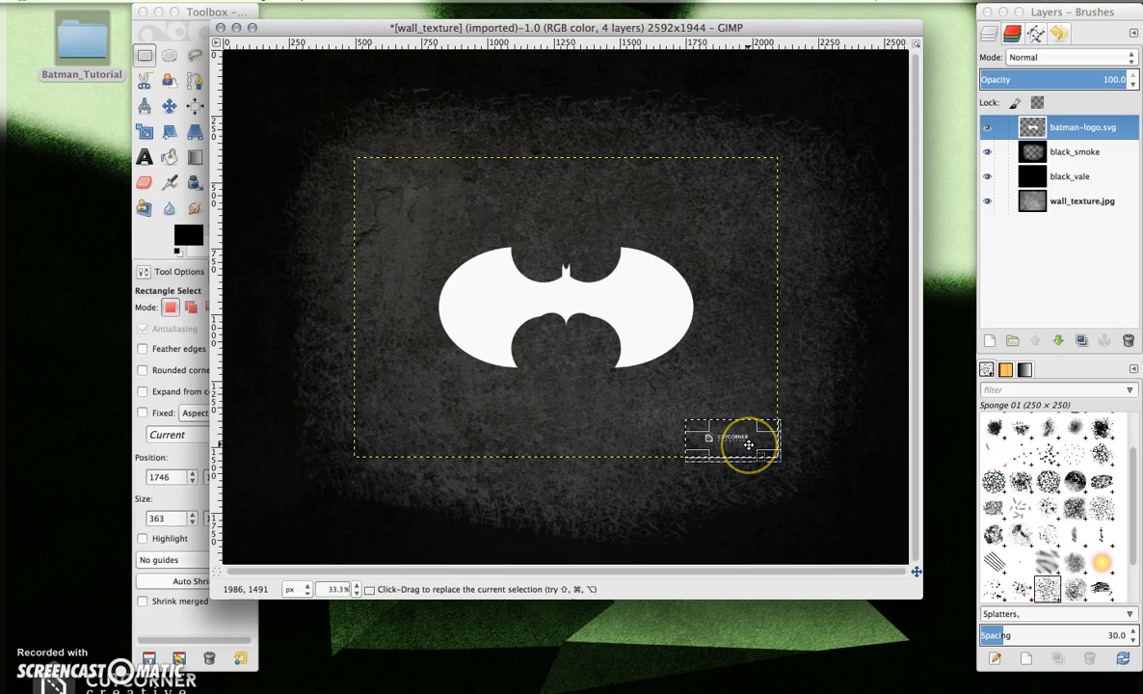
{"action": "key", "text": "super"}
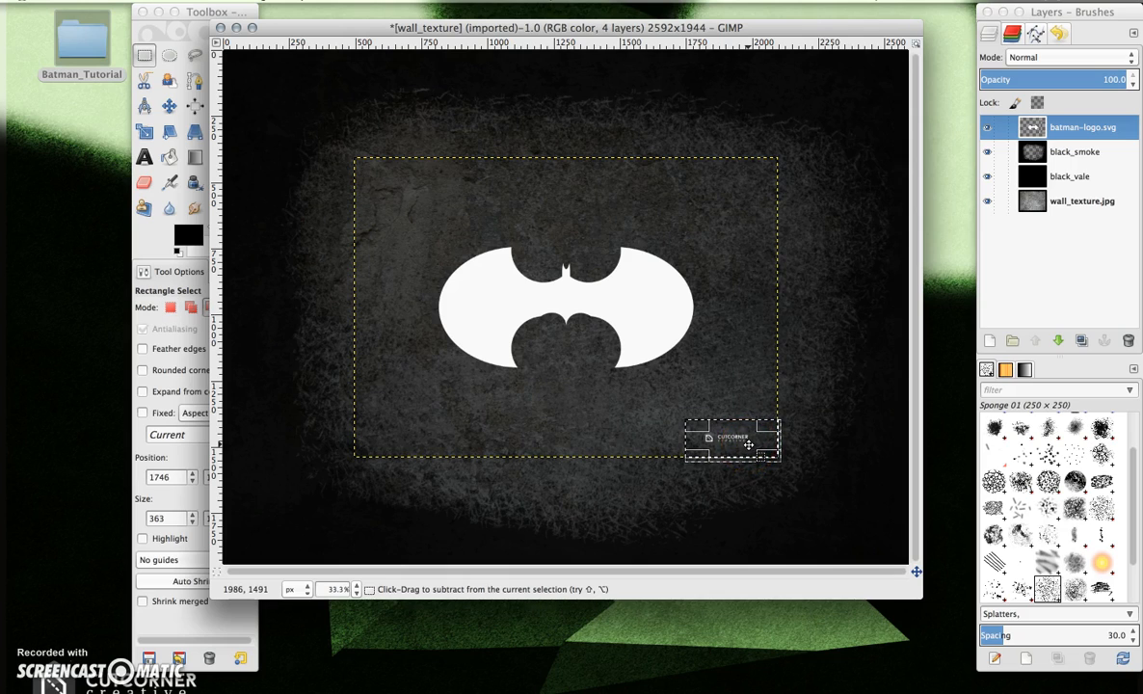
{"action": "key", "text": "super+x"}
{"action": "left_click", "coordinate": [785, 276]}
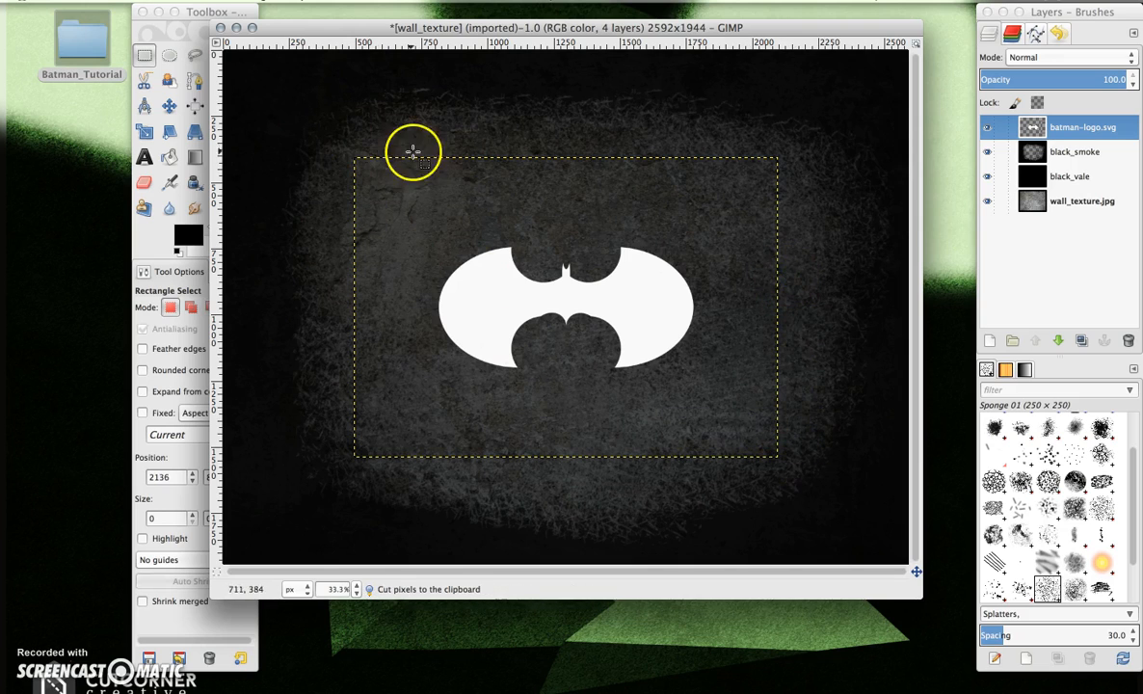
Erase across the white Batman logo with the size 600 Sponge 01 brush to give its whole surface a rough texture.
{"action": "left_click_drag", "start_coordinate": [202, 12], "coordinate": [141, 12]}
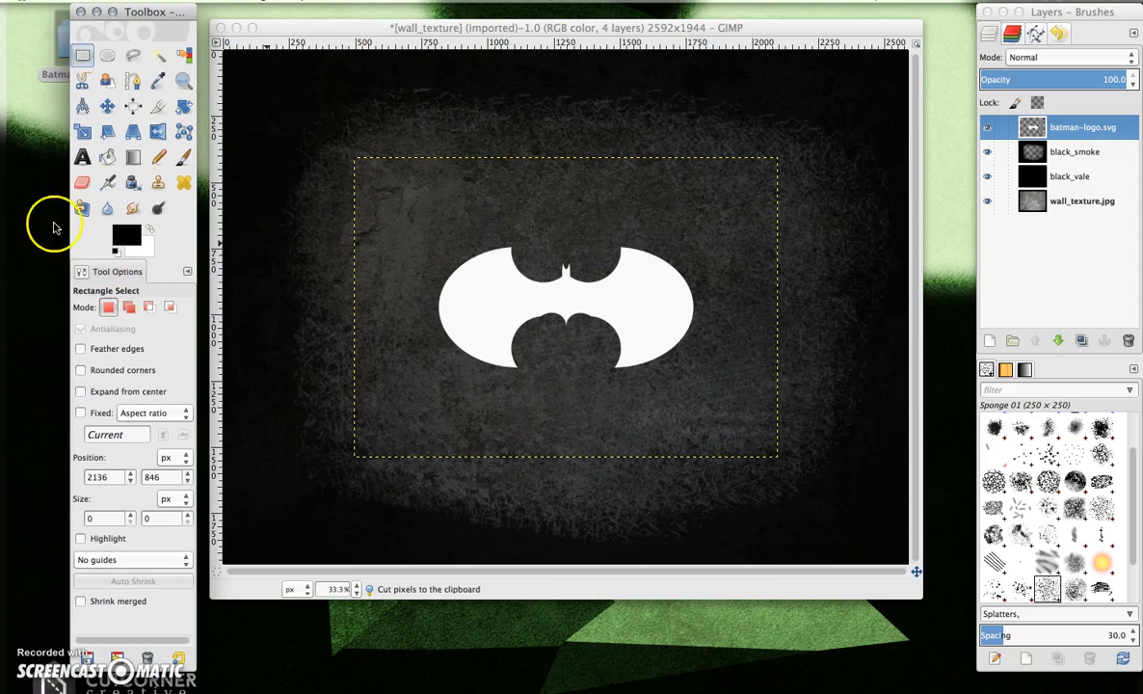
{"action": "left_click", "coordinate": [82, 183]}
{"action": "left_click", "coordinate": [626, 332]}
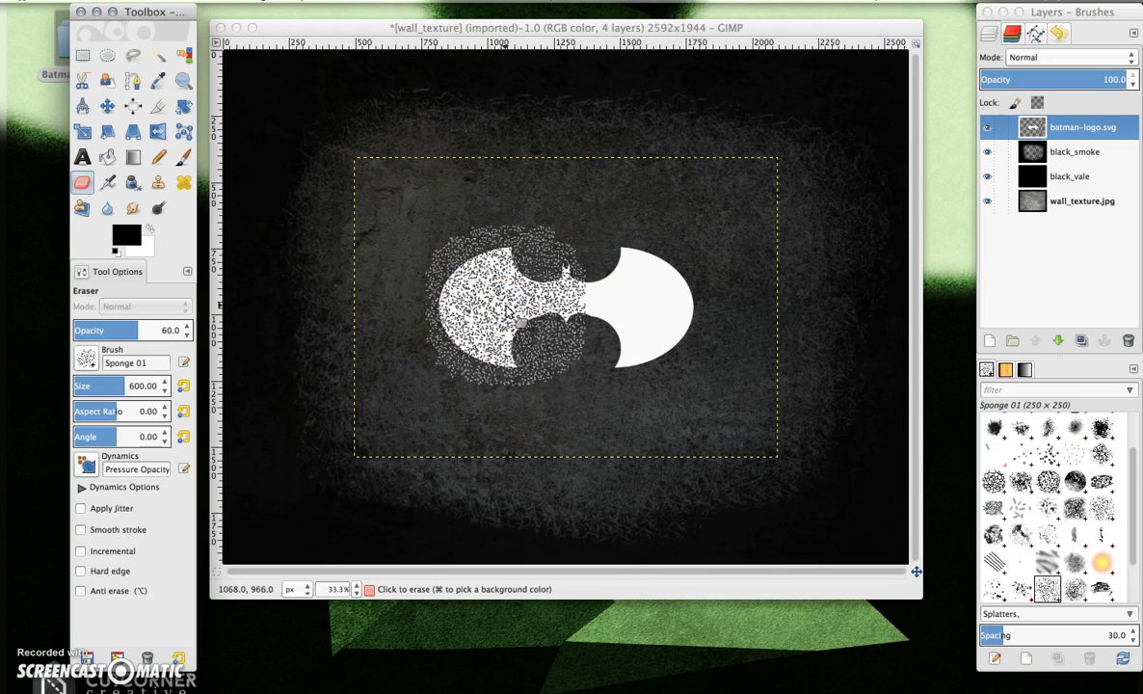
{"action": "mouse_move", "coordinate": [597, 309]}
{"action": "left_mouse_down"}
{"action": "mouse_move", "coordinate": [650, 319]}
{"action": "mouse_move", "coordinate": [484, 301]}
{"action": "mouse_move", "coordinate": [510, 300]}
{"action": "mouse_move", "coordinate": [568, 350]}
{"action": "left_mouse_up"}
{"action": "key", "text": "super+z"}
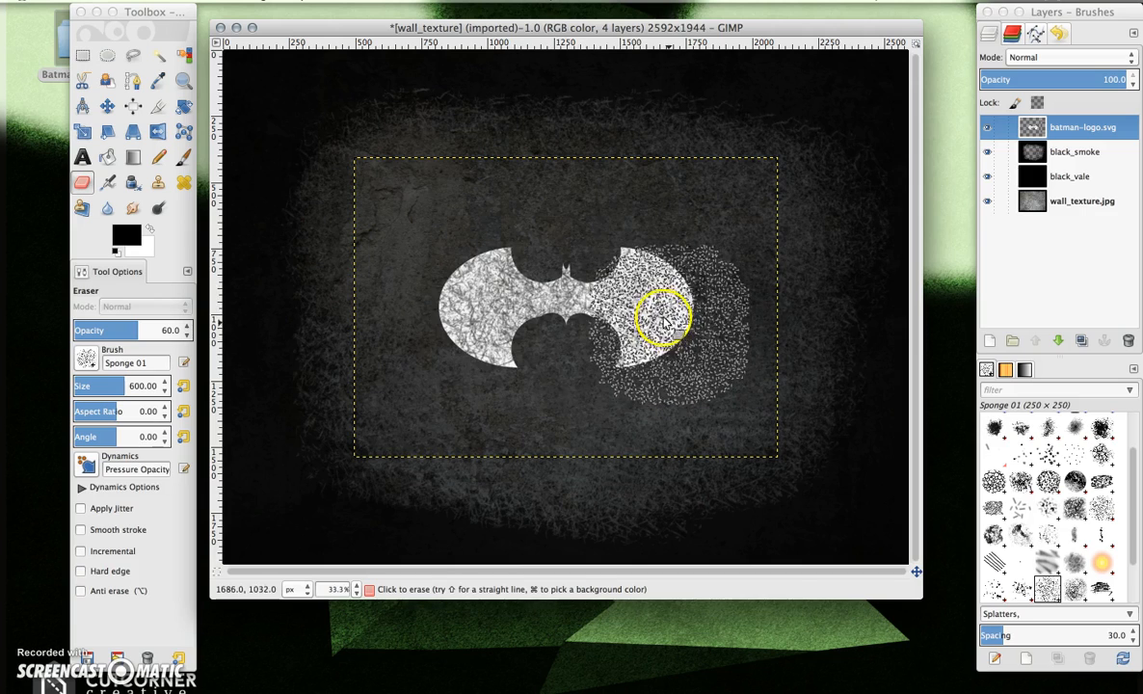
{"action": "left_click", "coordinate": [659, 306]}
{"action": "left_click", "coordinate": [484, 309]}
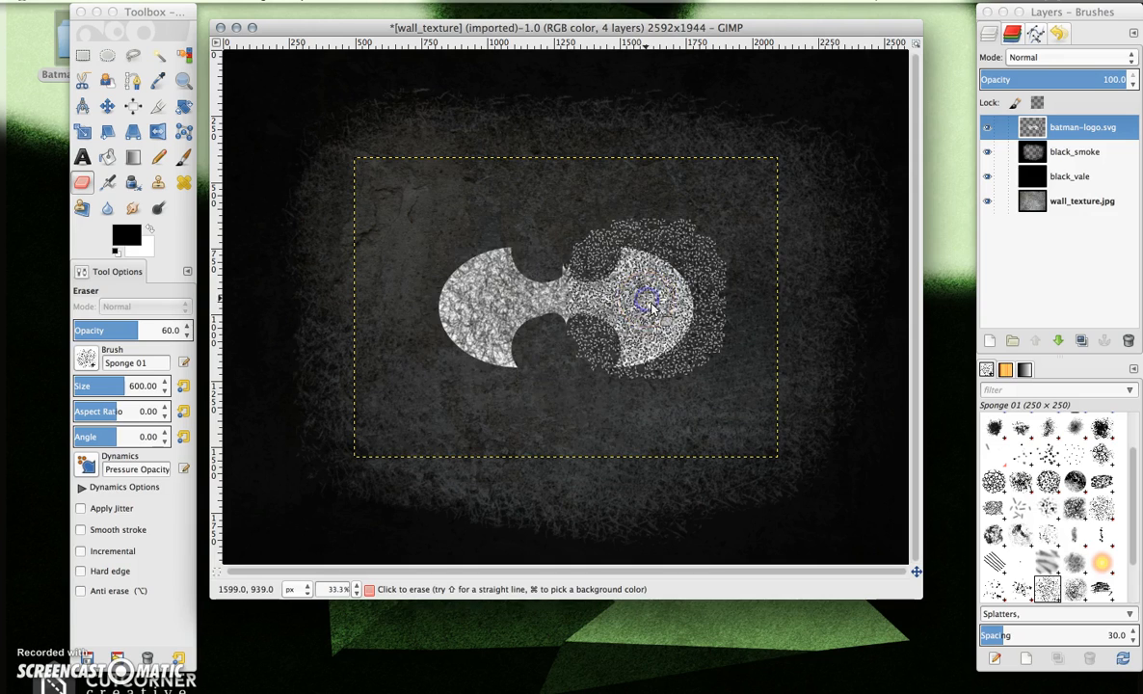
{"action": "key", "text": "super+z"}
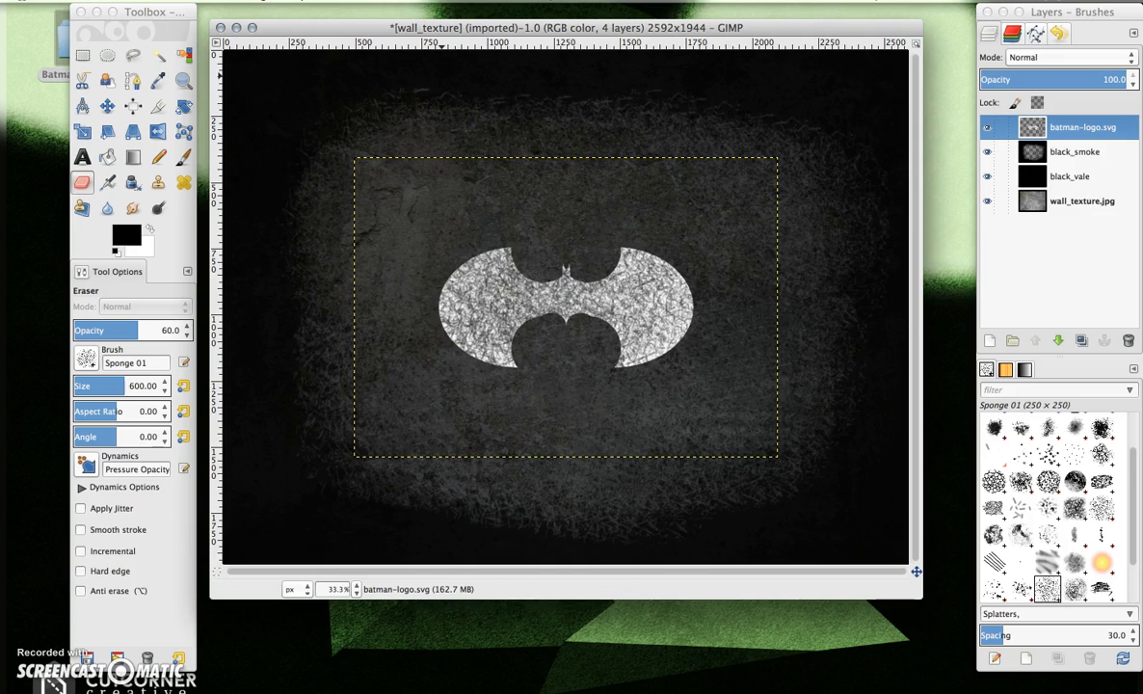
Apply a Gaussian Blur with a 10 px horizontal and vertical radius to the batman-logo.svg layer.
{"action": "left_click", "coordinate": [440, 1]}
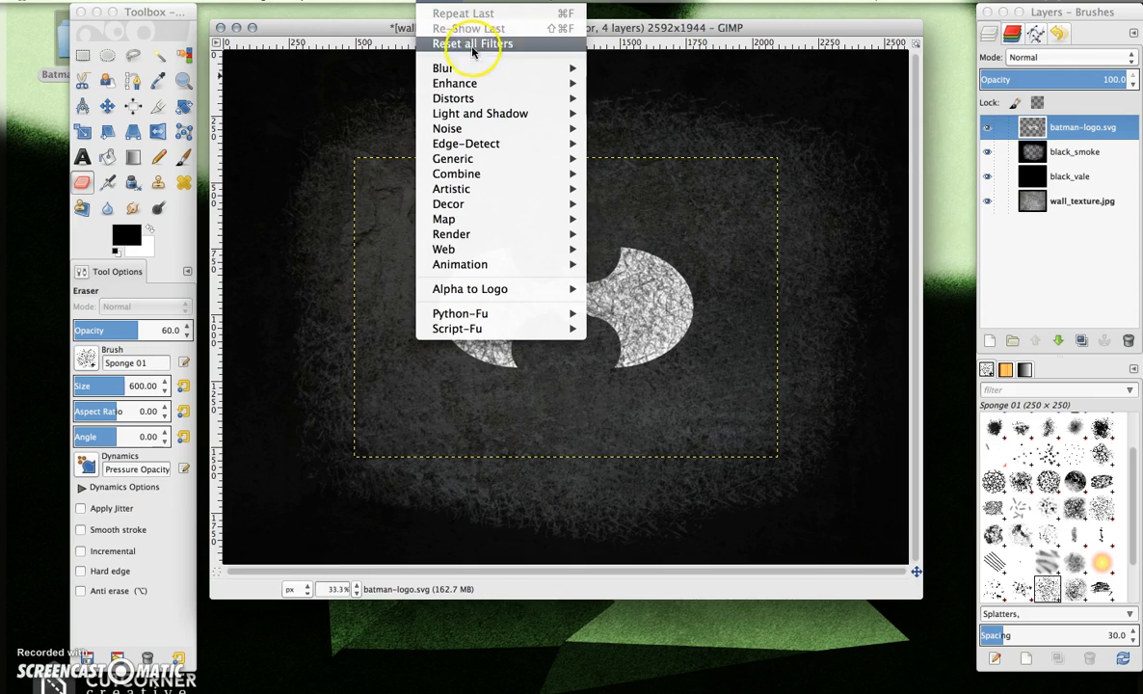
{"action": "mouse_move", "coordinate": [476, 69]}
{"action": "left_click", "coordinate": [627, 76]}
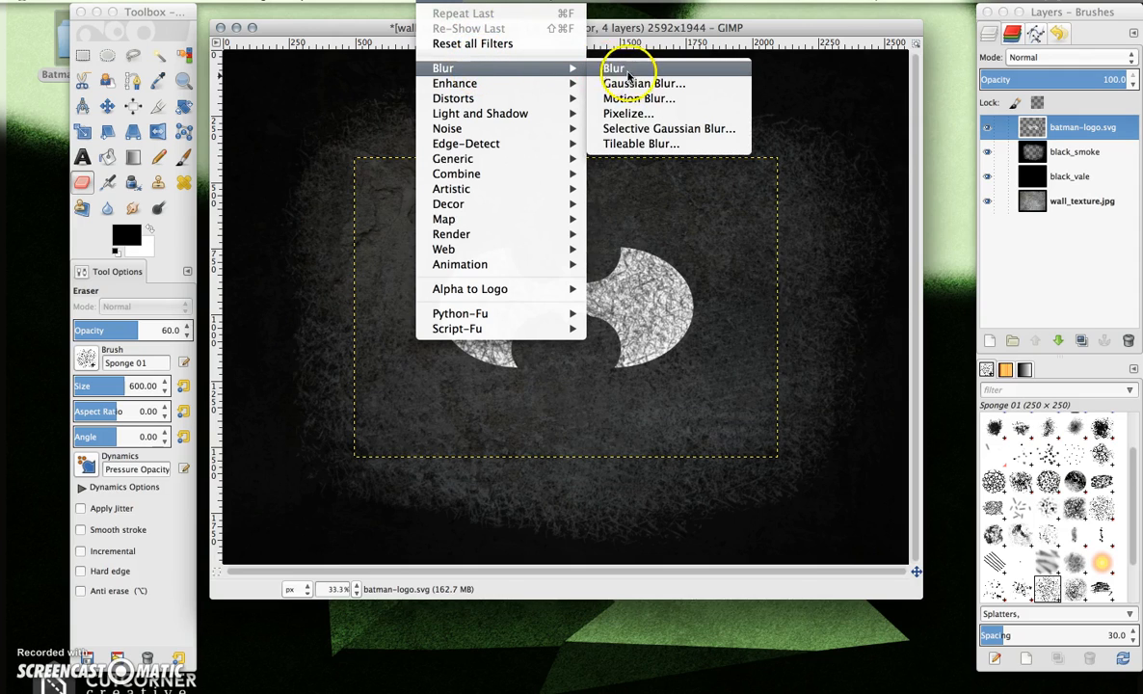
{"action": "left_click", "coordinate": [626, 83]}
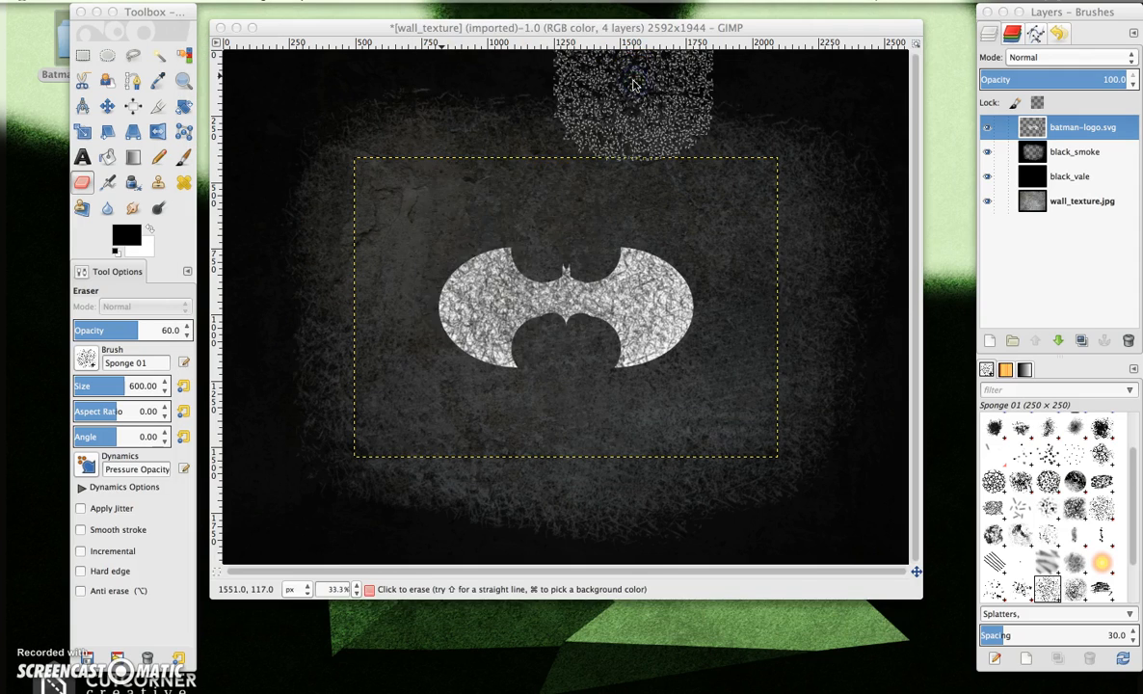
{"action": "left_click_drag", "start_coordinate": [529, 423], "coordinate": [500, 424]}
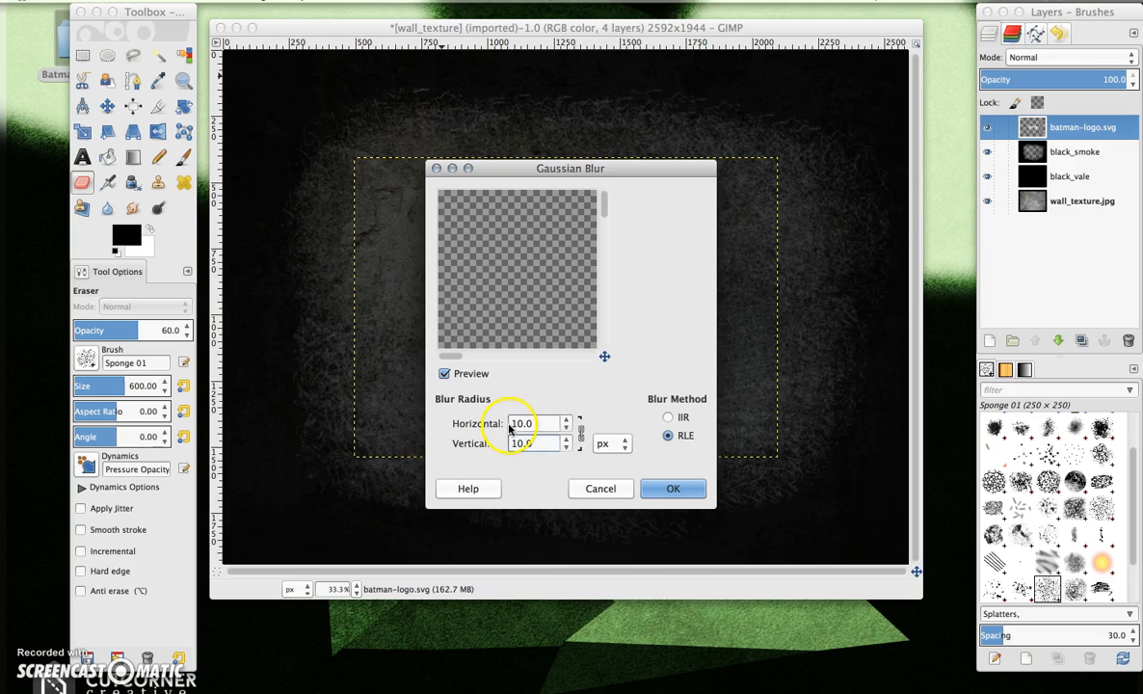
{"action": "left_click", "coordinate": [662, 490]}
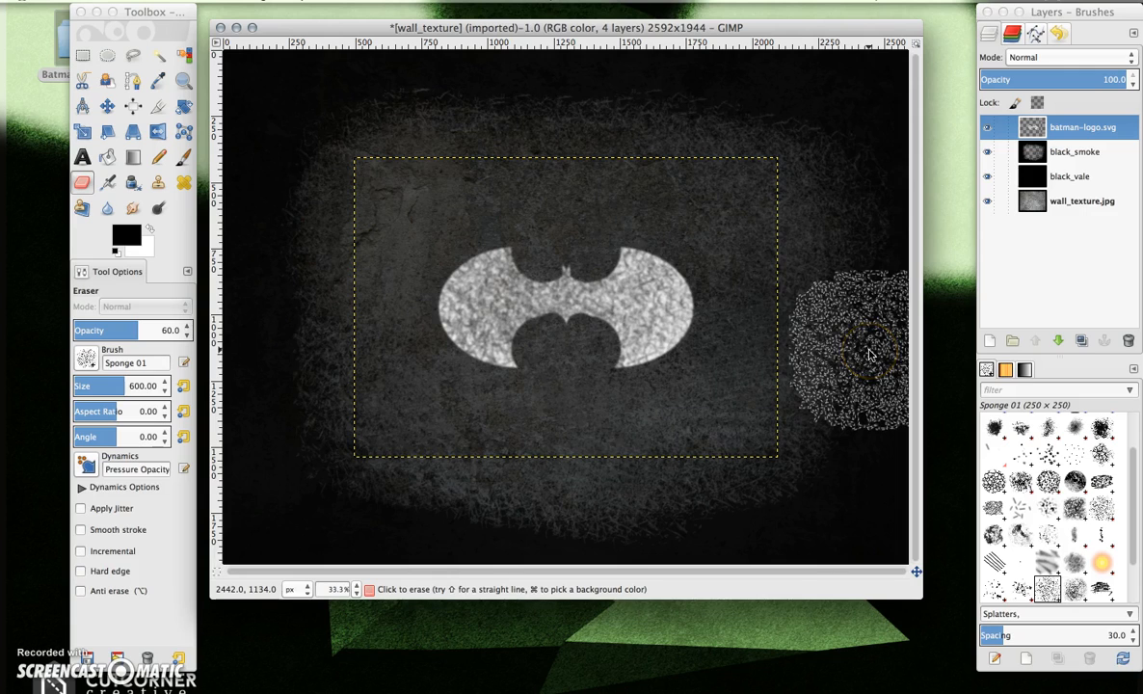
Start exporting the image to the Desktop folder under the name desktop_background.jpg.
{"action": "left_click", "coordinate": [497, 44]}
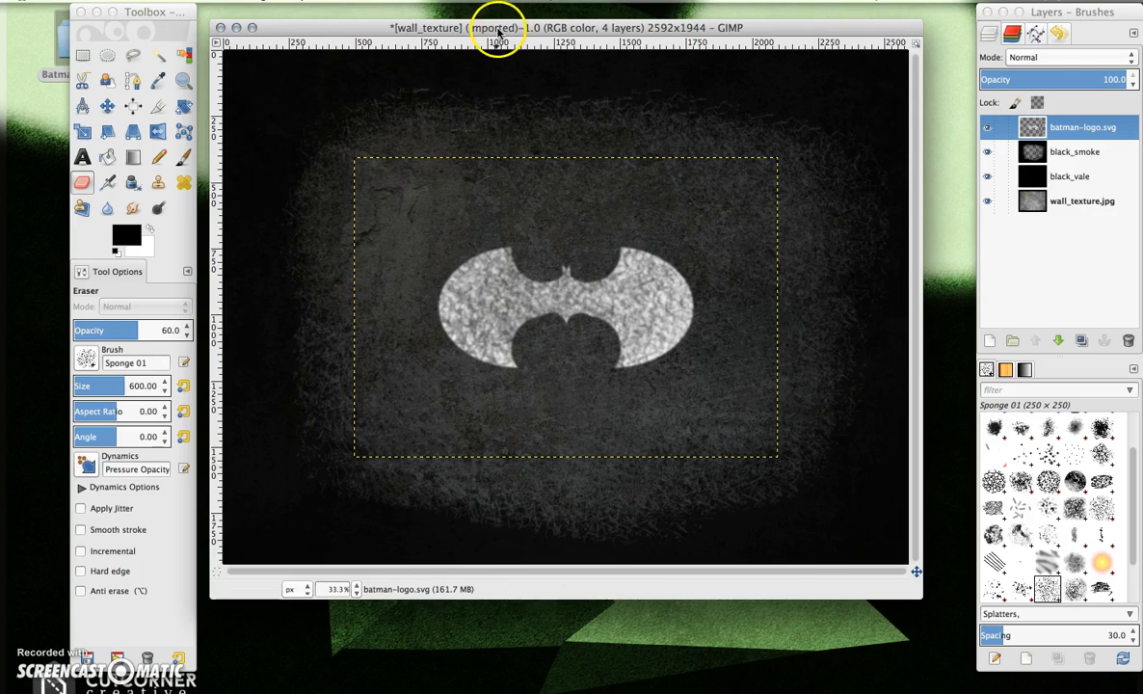
{"action": "left_click", "coordinate": [90, 2]}
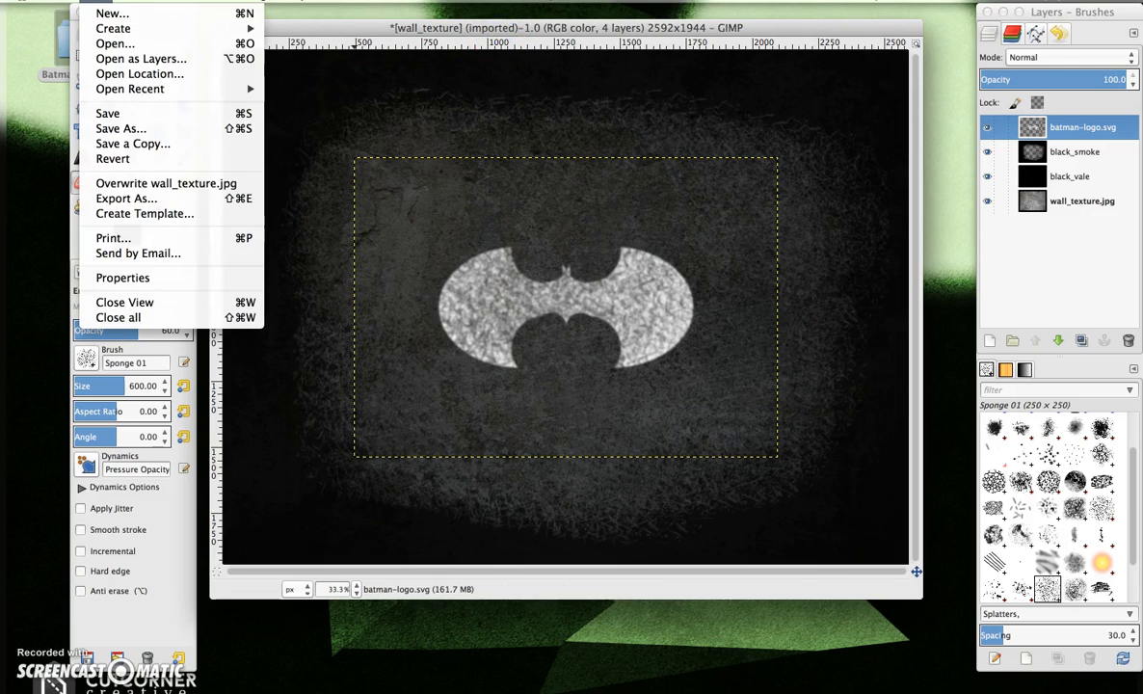
{"action": "left_click", "coordinate": [138, 207]}
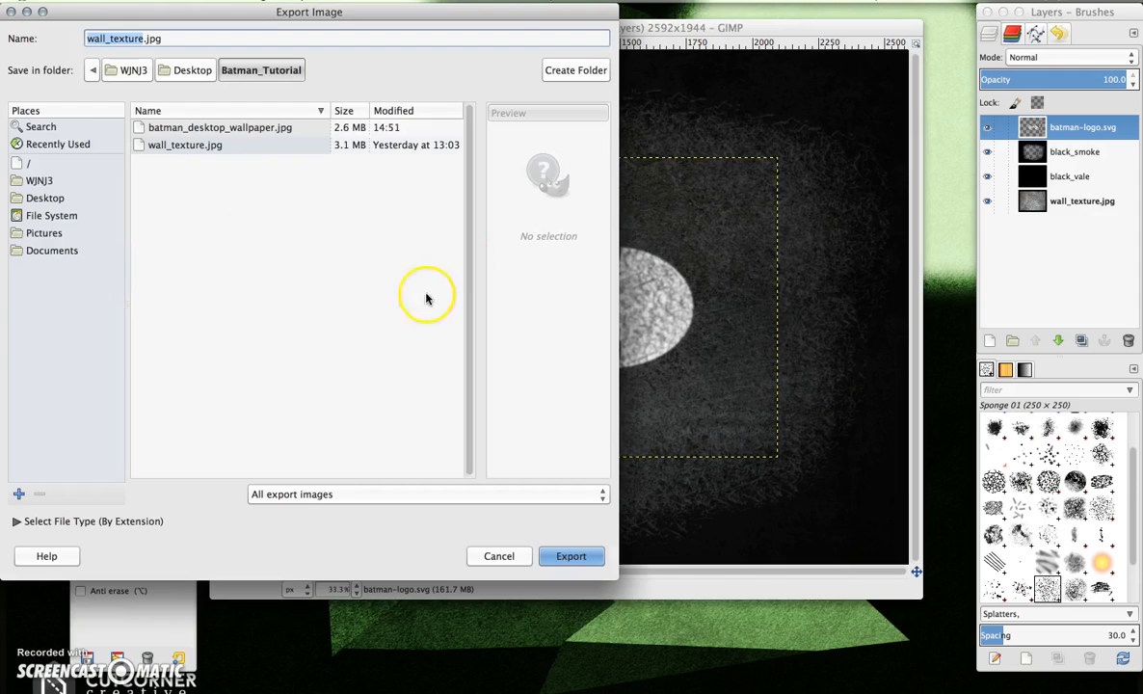
{"action": "left_click", "coordinate": [35, 199]}
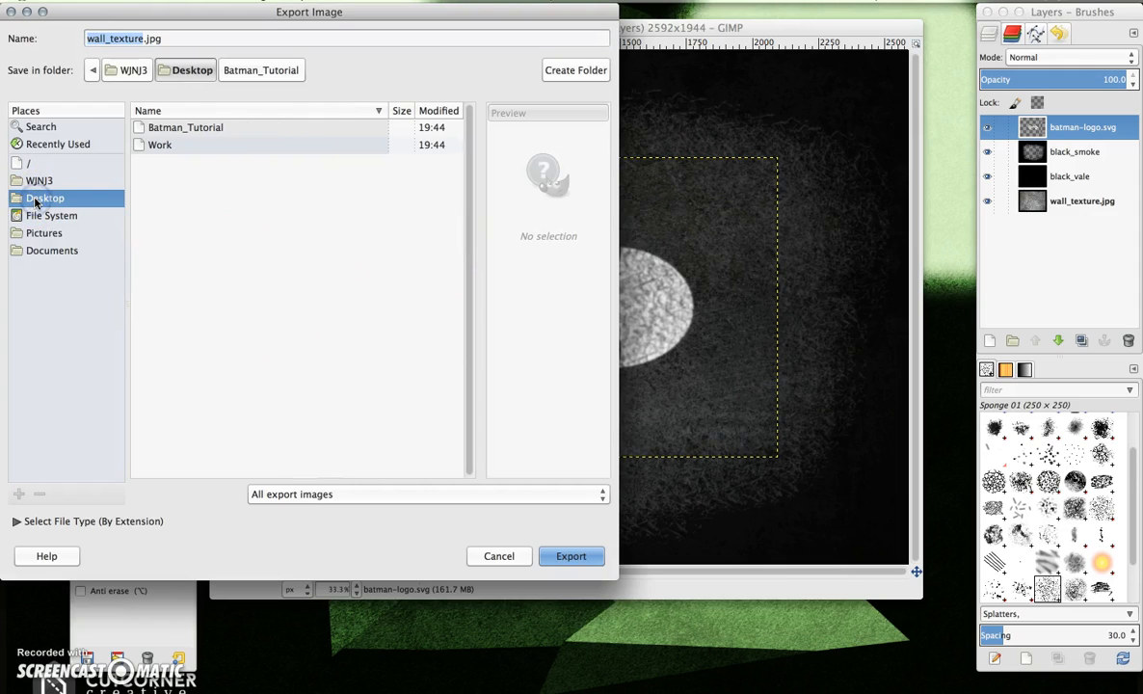
{"action": "left_click", "coordinate": [141, 39]}
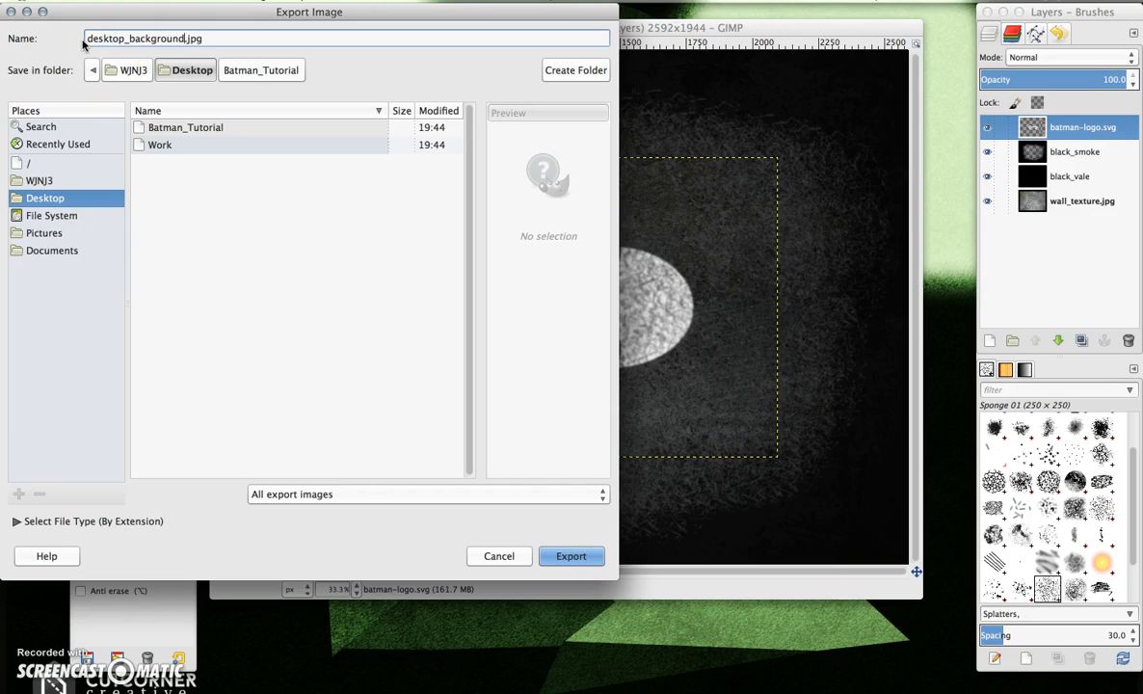
Choose JPEG image as the file type and export the wallpaper at maximum quality.
{"action": "left_click", "coordinate": [41, 523]}
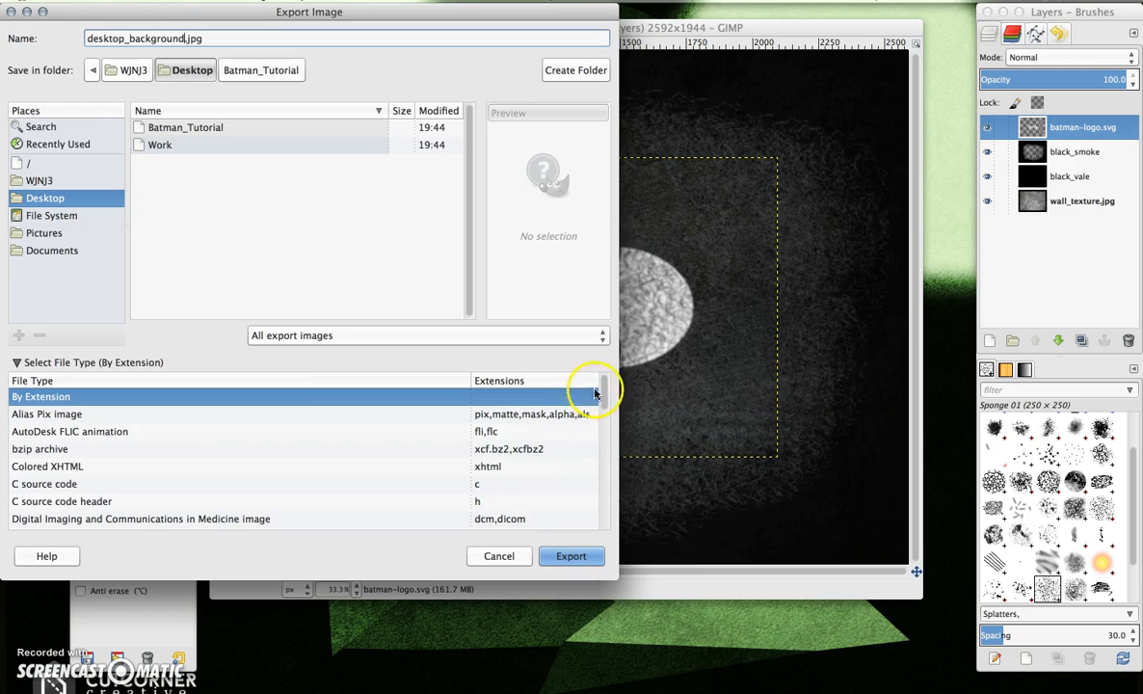
{"action": "left_click_drag", "start_coordinate": [604, 377], "coordinate": [605, 468]}
{"action": "mouse_move", "coordinate": [597, 434]}
{"action": "left_mouse_down"}
{"action": "mouse_move", "coordinate": [596, 423]}
{"action": "mouse_move", "coordinate": [597, 432]}
{"action": "left_mouse_up"}
{"action": "left_click", "coordinate": [58, 465]}
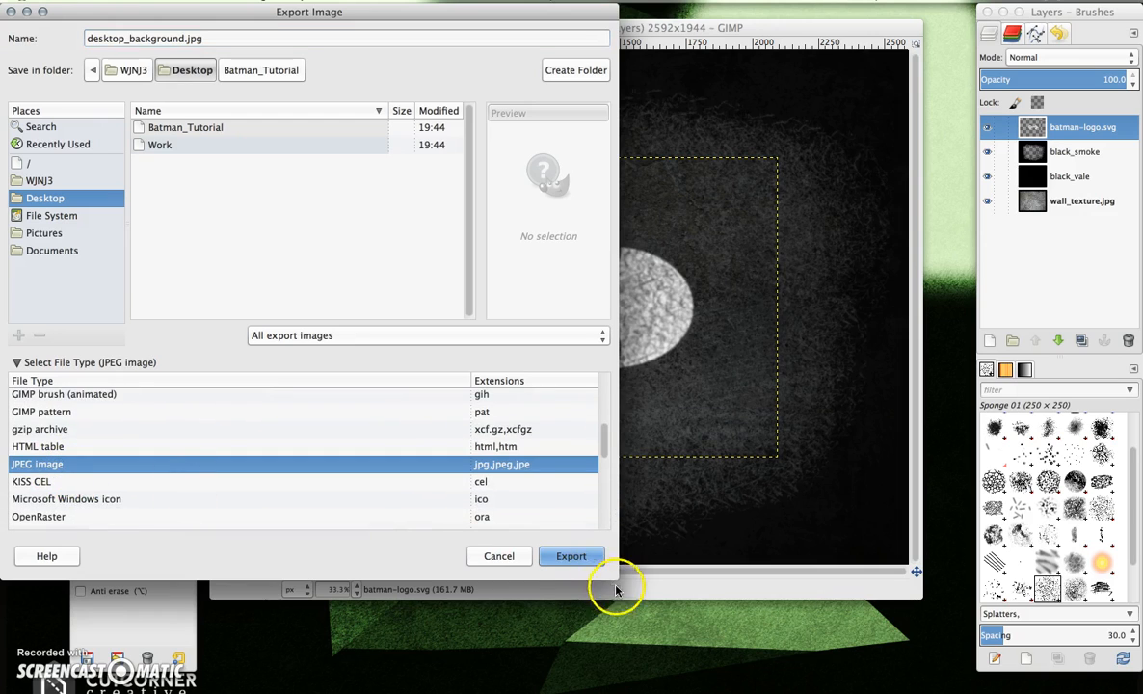
{"action": "left_click", "coordinate": [569, 557]}
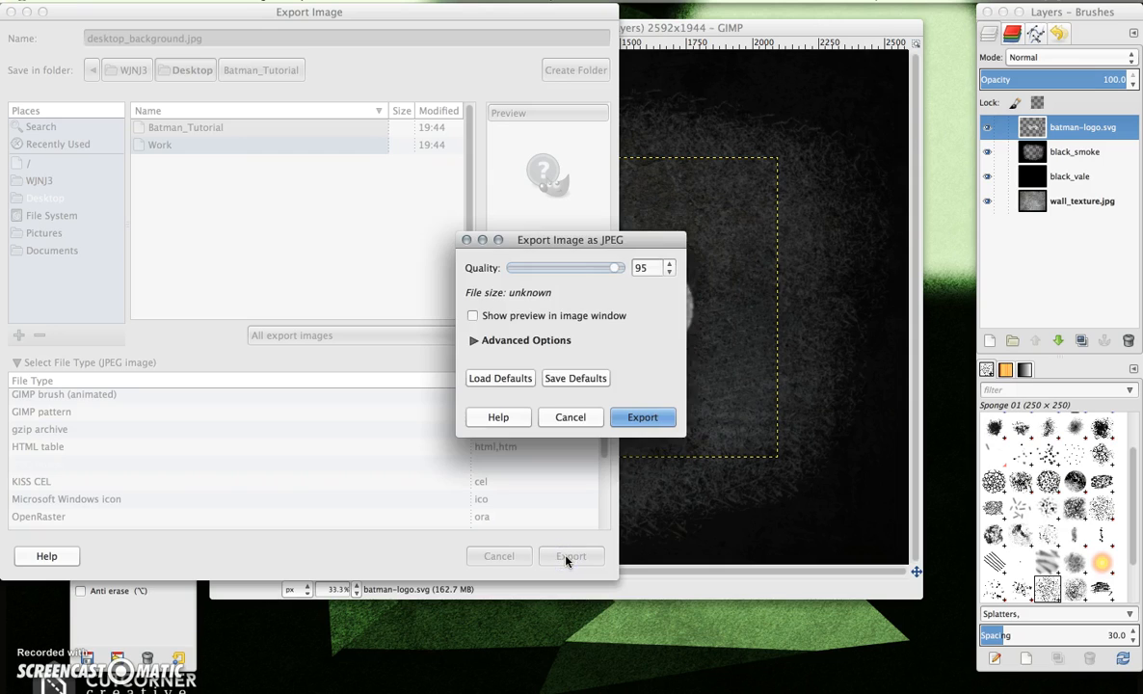
{"action": "left_click_drag", "start_coordinate": [617, 271], "coordinate": [658, 268]}
{"action": "left_click", "coordinate": [648, 425]}
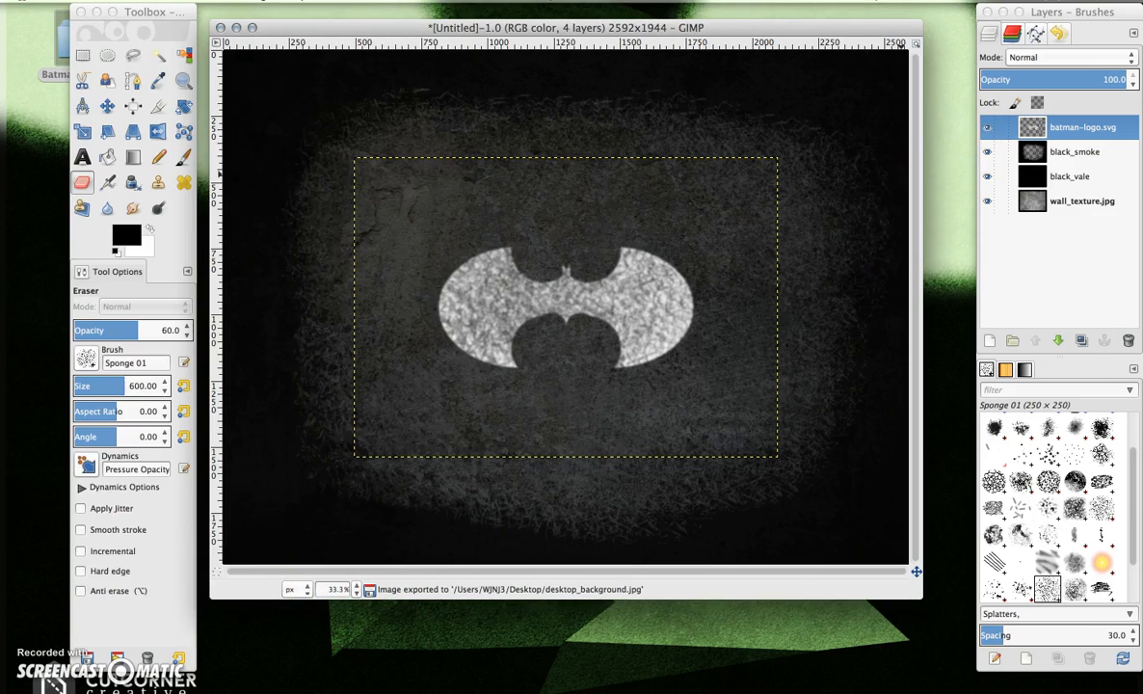
Clear the windows covering the desktop and open the exported desktop_background.jpg to check it.
{"action": "left_click", "coordinate": [96, 13]}
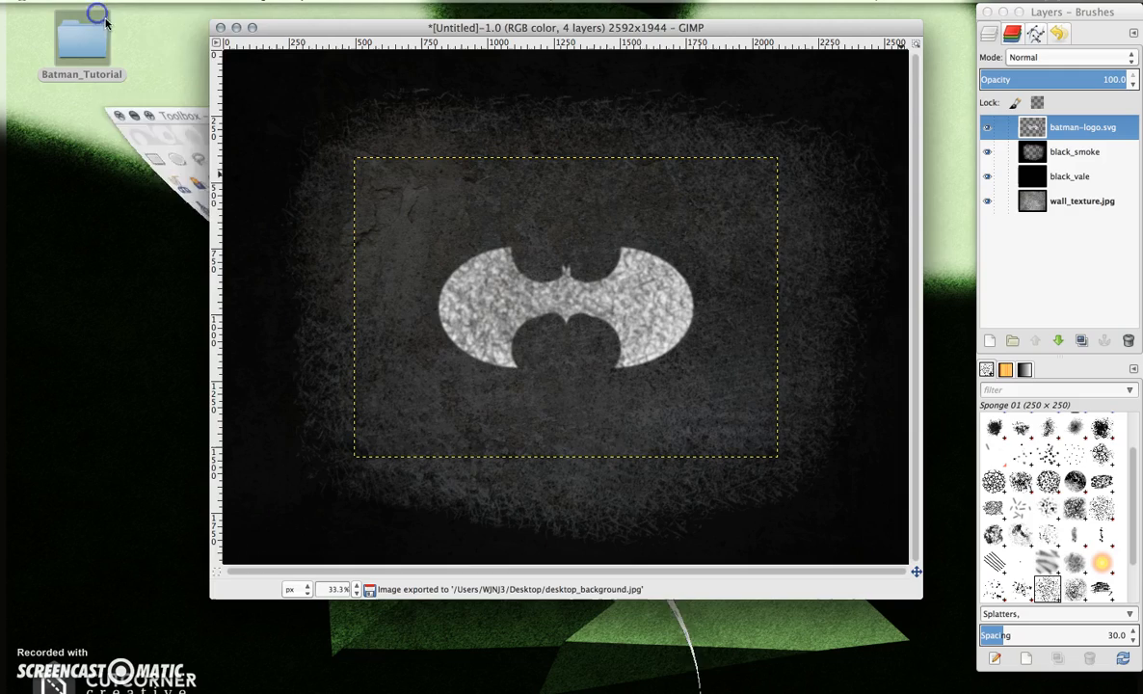
{"action": "left_click", "coordinate": [237, 30]}
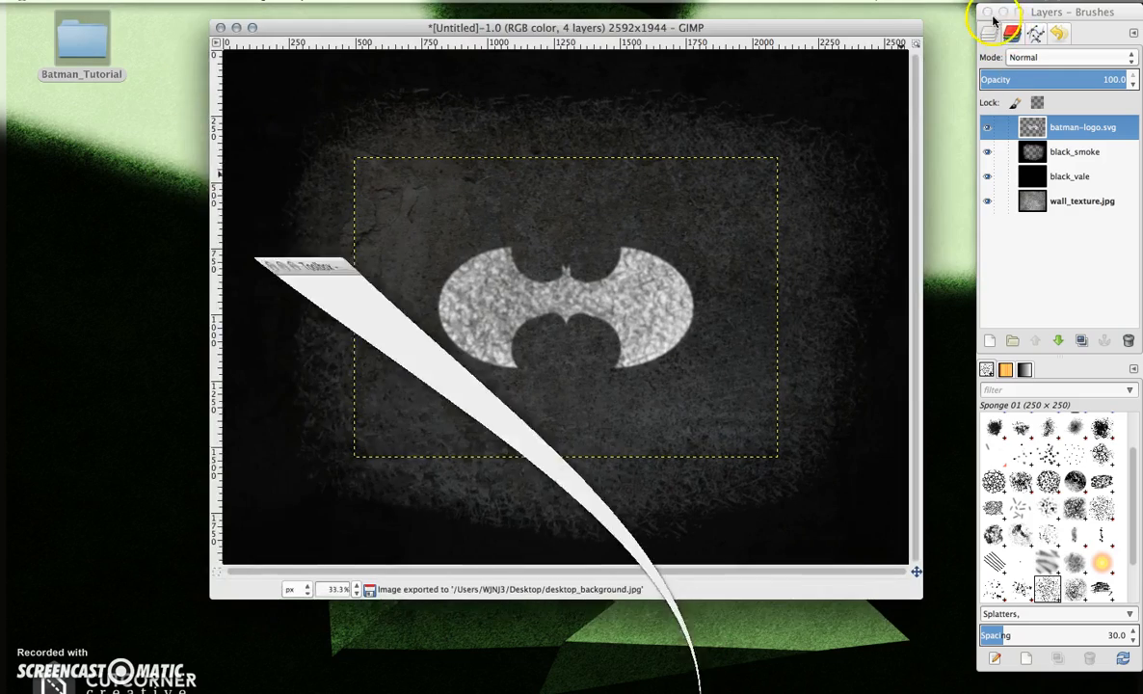
{"action": "left_click", "coordinate": [1003, 12]}
{"action": "left_click", "coordinate": [1098, 216]}
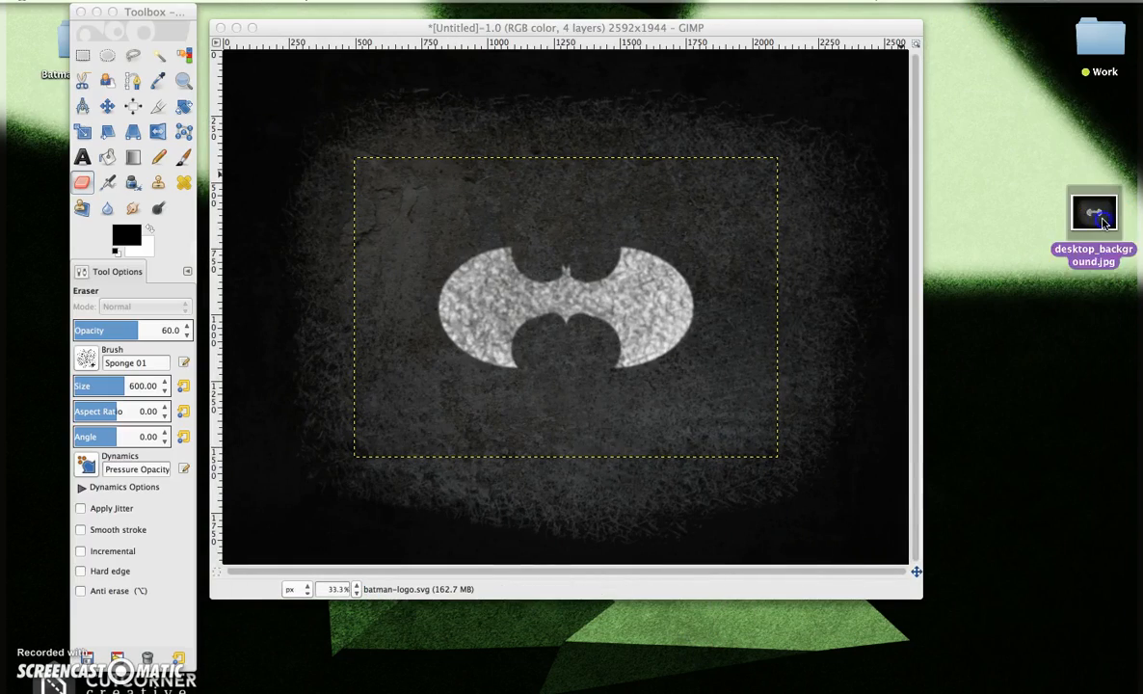
{"action": "double_click", "coordinate": [1104, 222]}
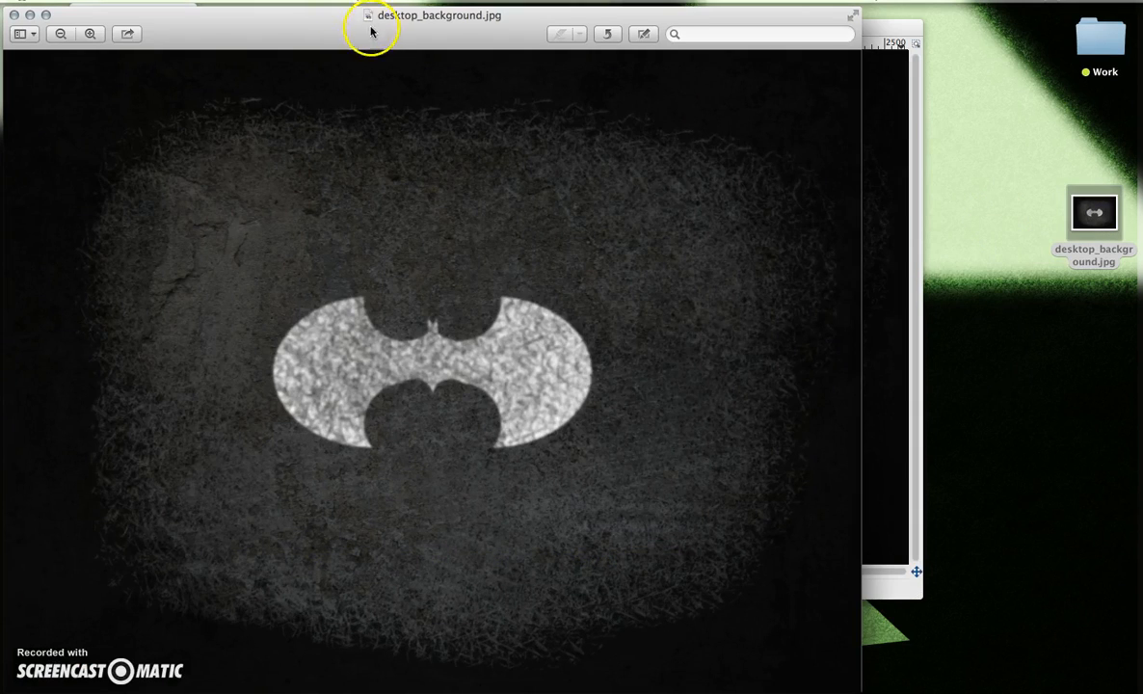
{"action": "left_click_drag", "start_coordinate": [371, 32], "coordinate": [481, 21]}
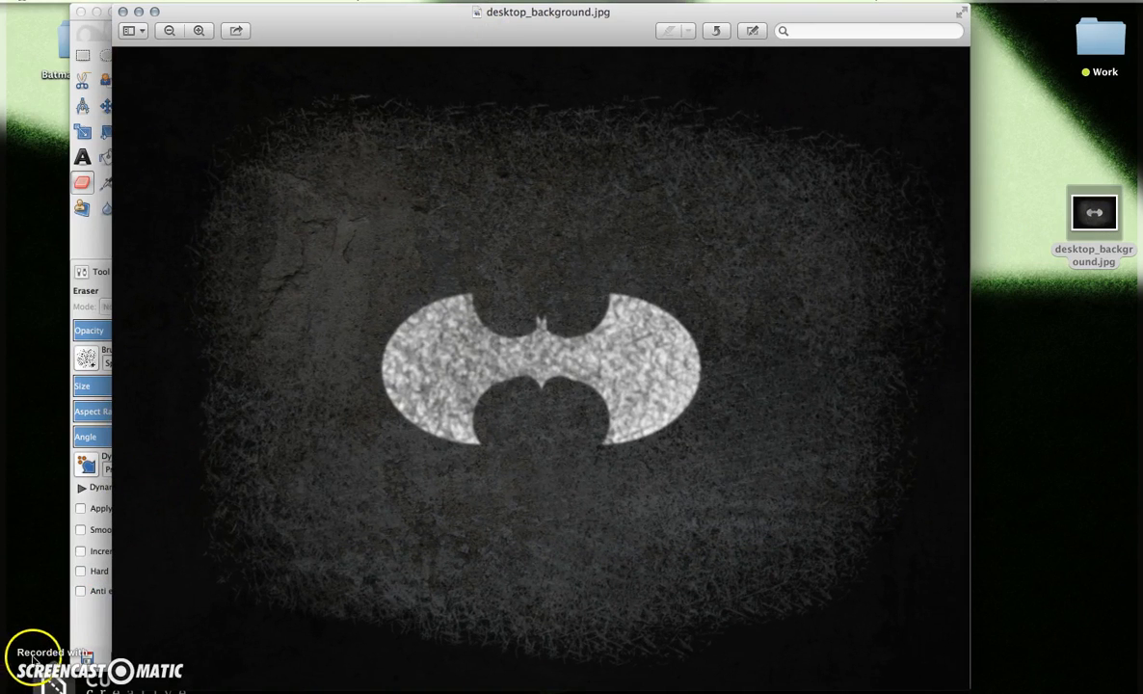